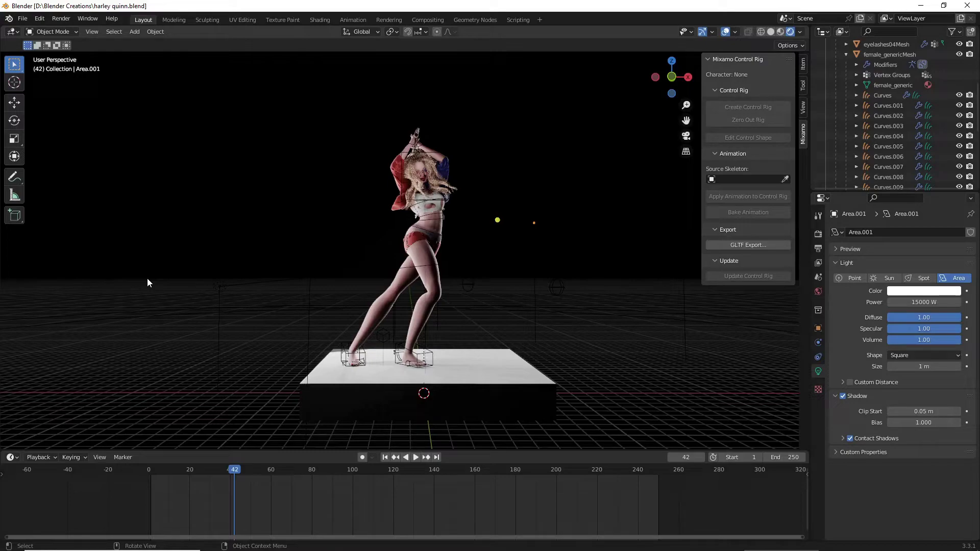
Examine the character's existing lighting from several angles in rendered and material preview shading.
middle_drag(343, 250, 651, 106)
click(781, 31)
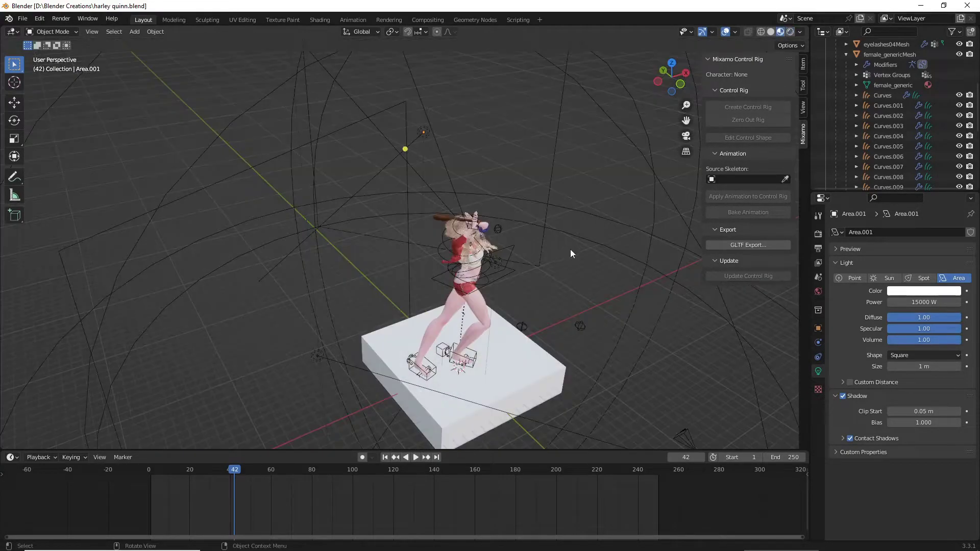
mouse_move(571, 241)
middle_down()
mouse_move(506, 206)
mouse_move(462, 205)
mouse_move(547, 194)
mouse_move(733, 61)
middle_up()
click(790, 31)
mouse_move(553, 210)
middle_down()
mouse_move(586, 207)
mouse_move(612, 226)
mouse_move(519, 226)
mouse_move(518, 210)
mouse_move(418, 214)
mouse_move(517, 213)
mouse_move(547, 180)
middle_up()
scroll(513, 206, up, 4)
scroll(550, 183, down, 4)
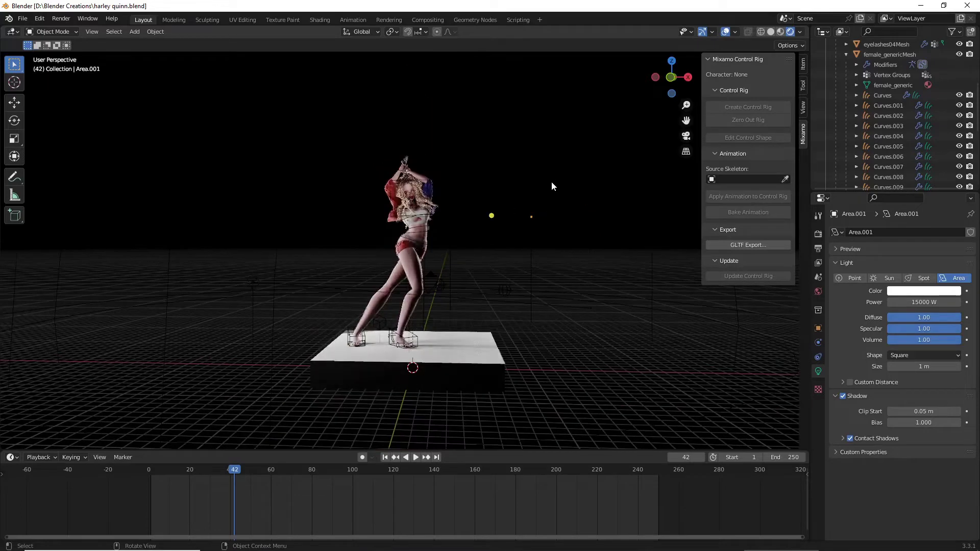
click(771, 32)
click(780, 32)
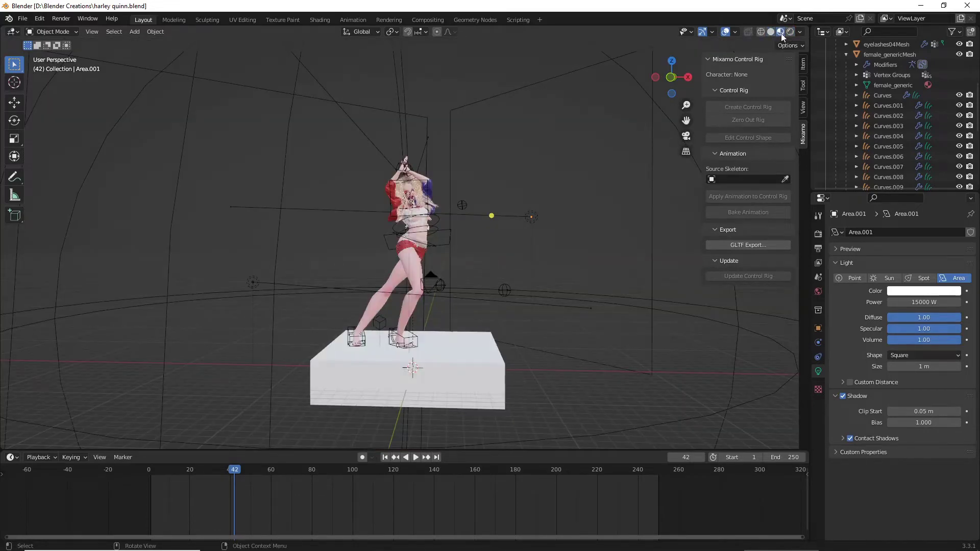
Delete the four existing lights placed around the character.
middle_drag(612, 179, 556, 184)
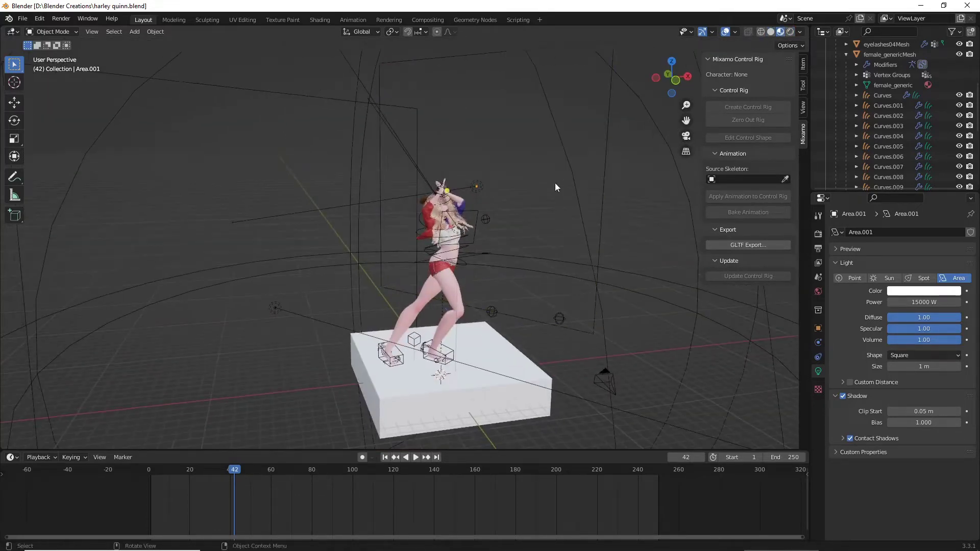
click(480, 186)
scroll(360, 166, down, 5)
shift+click(348, 180)
middle_drag(350, 182, 462, 229)
shift+click(605, 99)
middle_drag(563, 220, 475, 168)
scroll(475, 168, up, 4)
scroll(475, 167, up, 2)
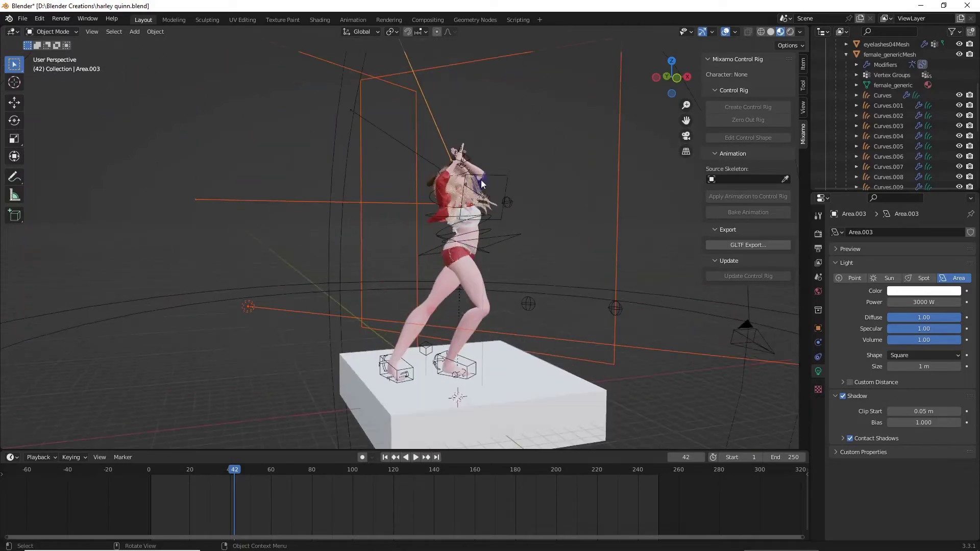
click(508, 175)
key(Delete)
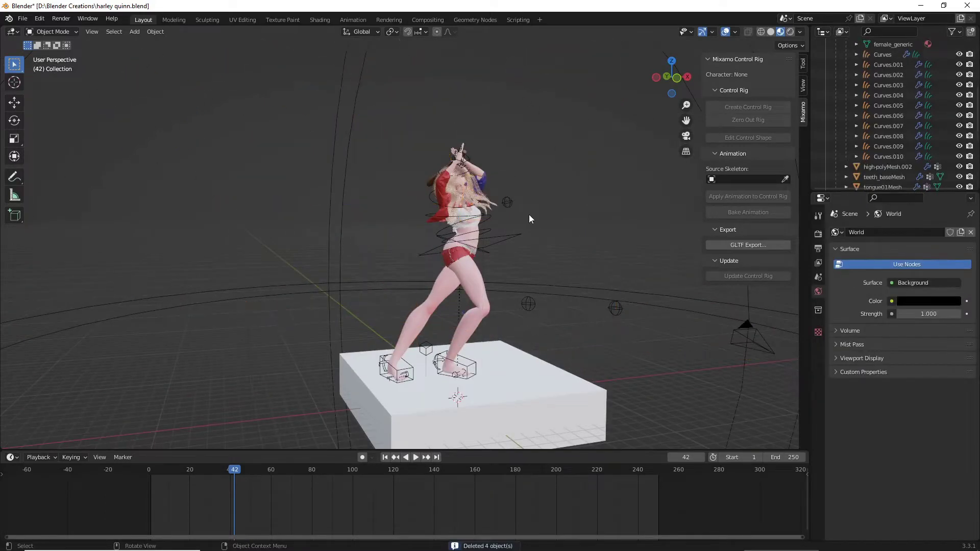
Delete the spherical reflection cubemap probe surrounding the character and save the file.
scroll(500, 196, down, 5)
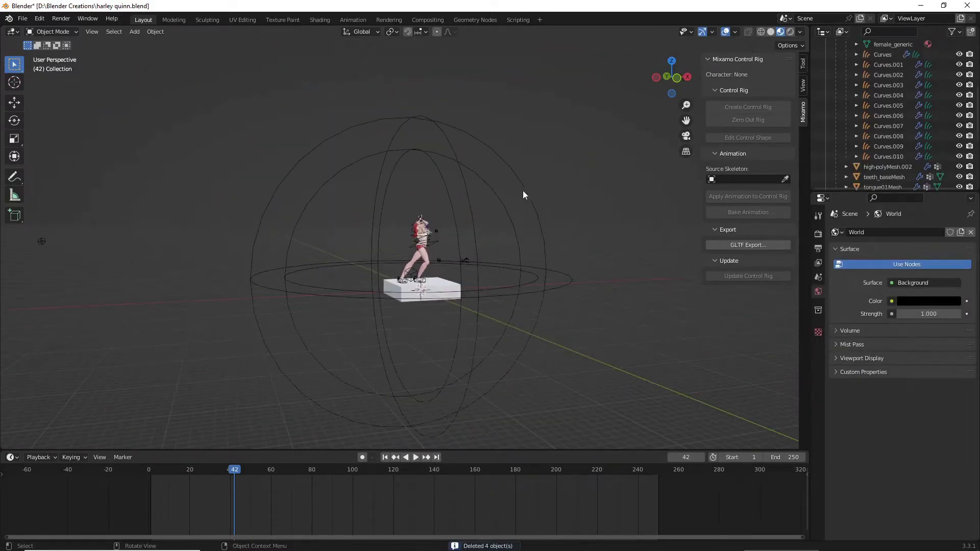
click(472, 179)
scroll(605, 231, up, 4)
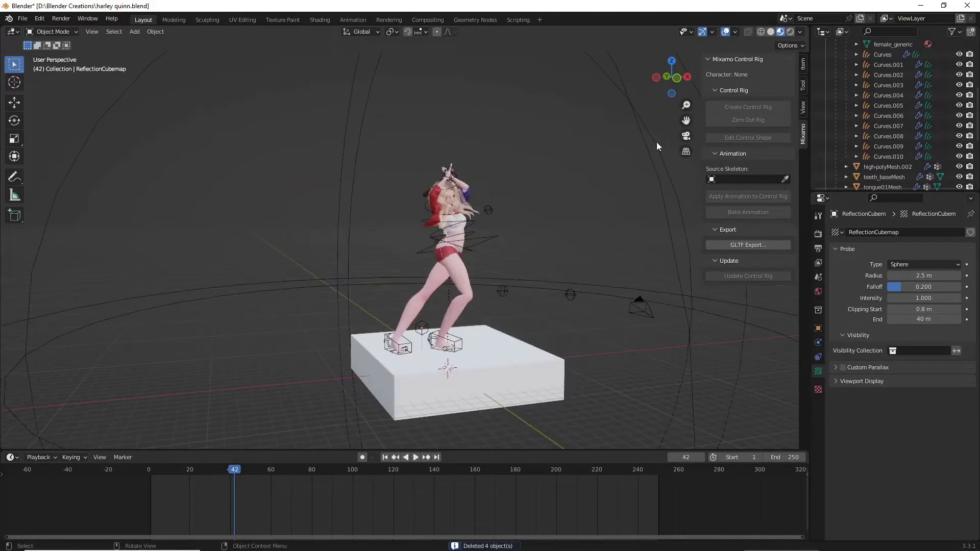
scroll(611, 171, down, 5)
key(Delete)
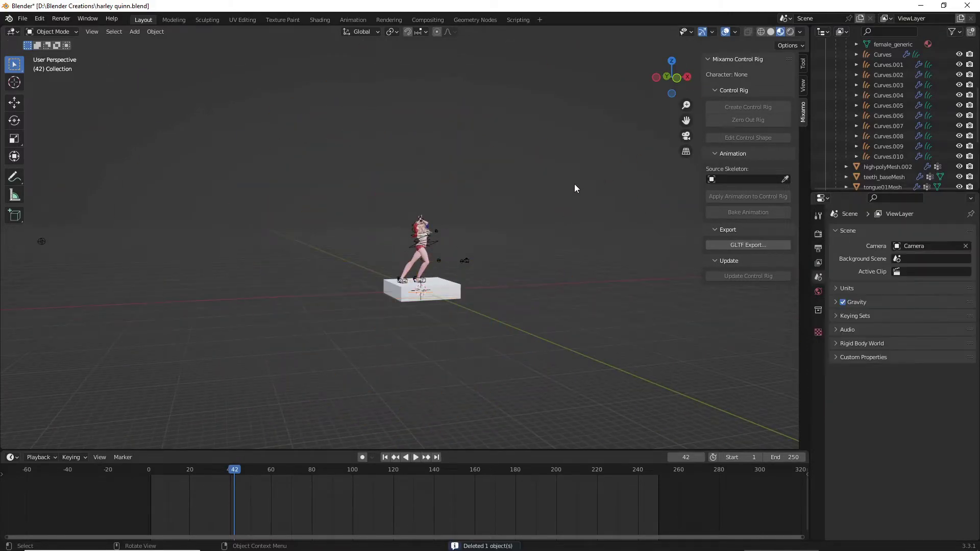
click(21, 20)
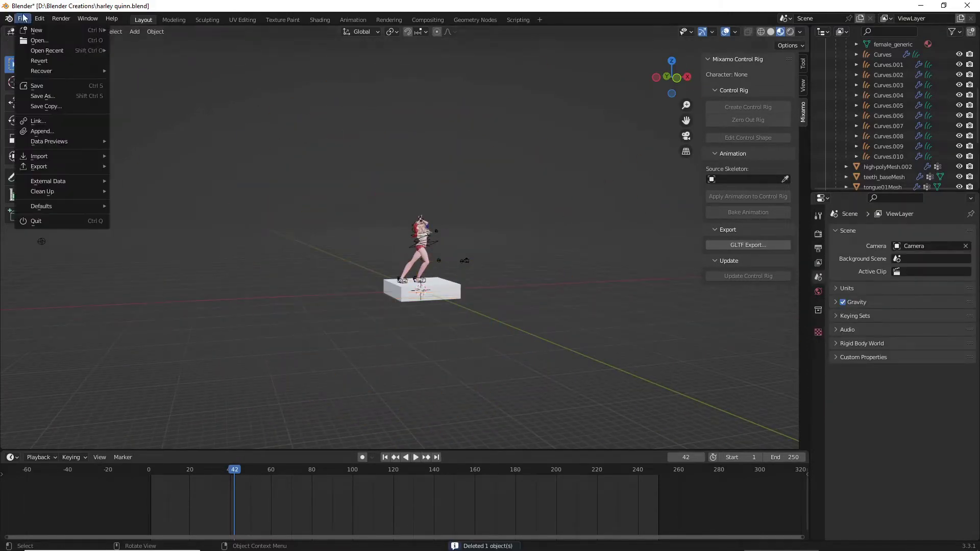
click(37, 85)
Add a point light to the scene.
scroll(485, 243, up, 6)
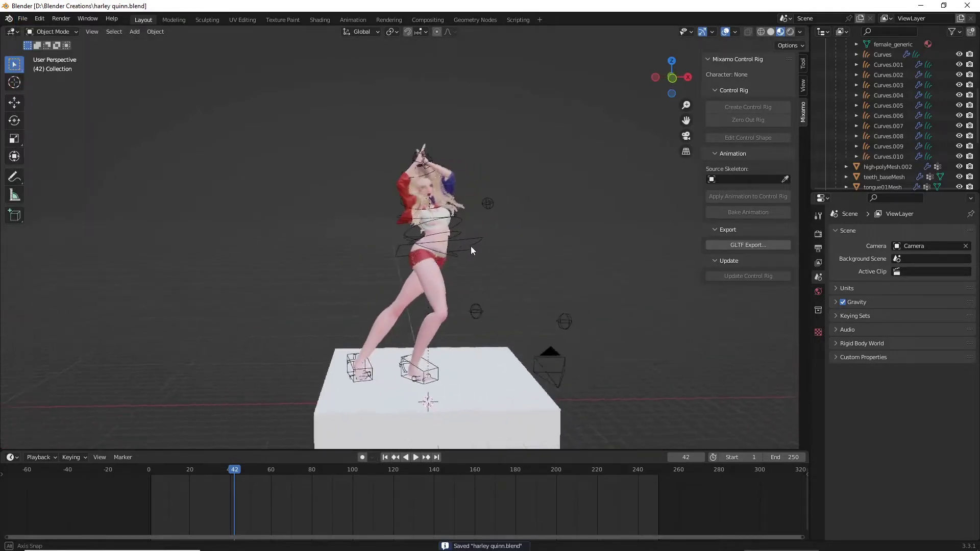
middle_drag(467, 242, 610, 172)
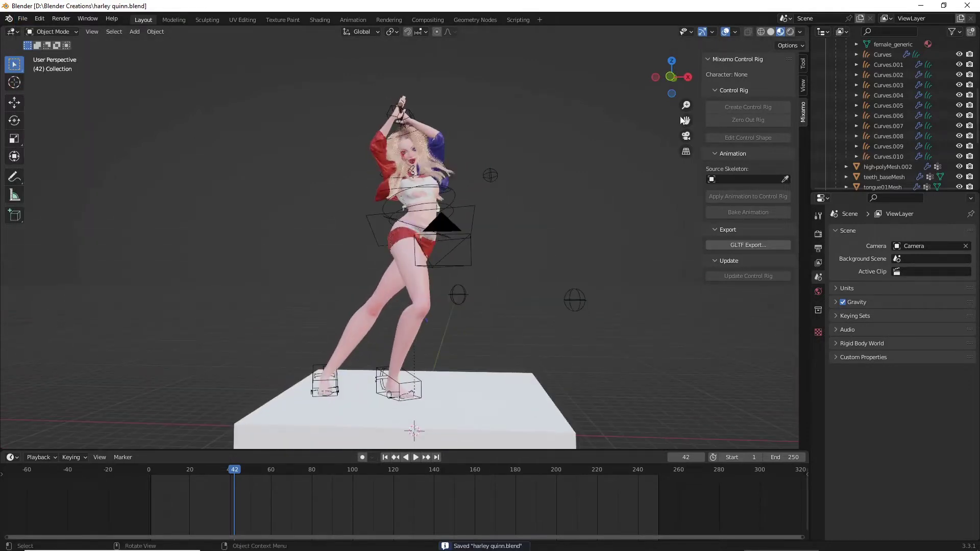
scroll(514, 230, down, 5)
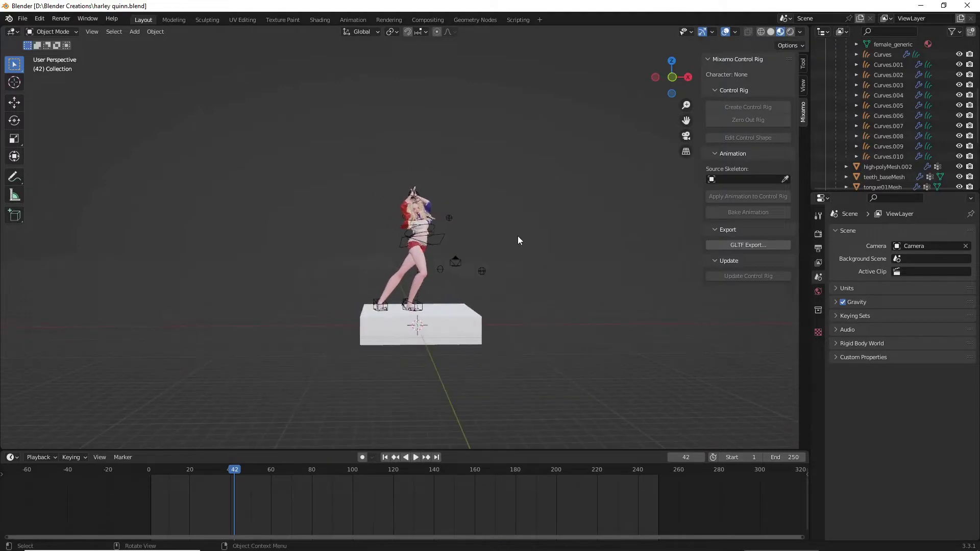
key(shift+a)
mouse_move(485, 346)
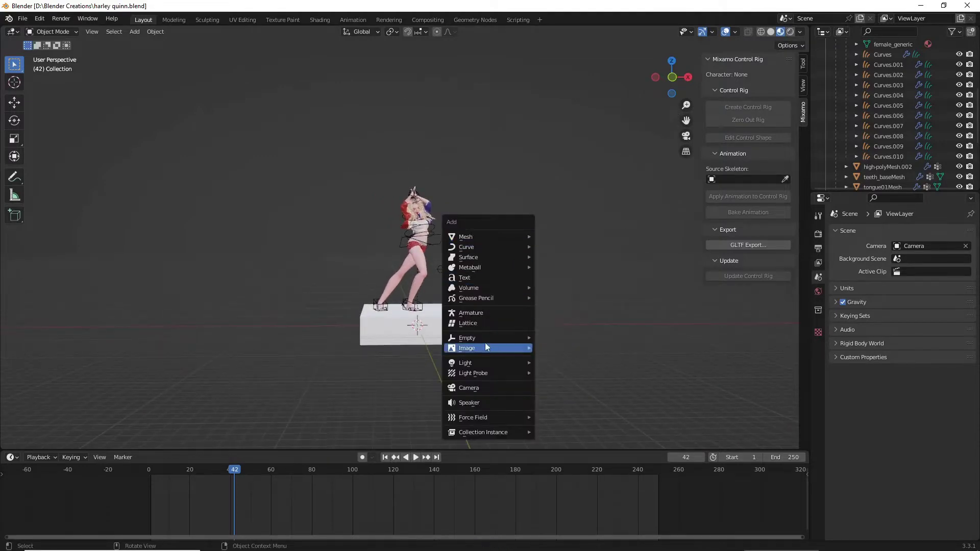
mouse_move(475, 368)
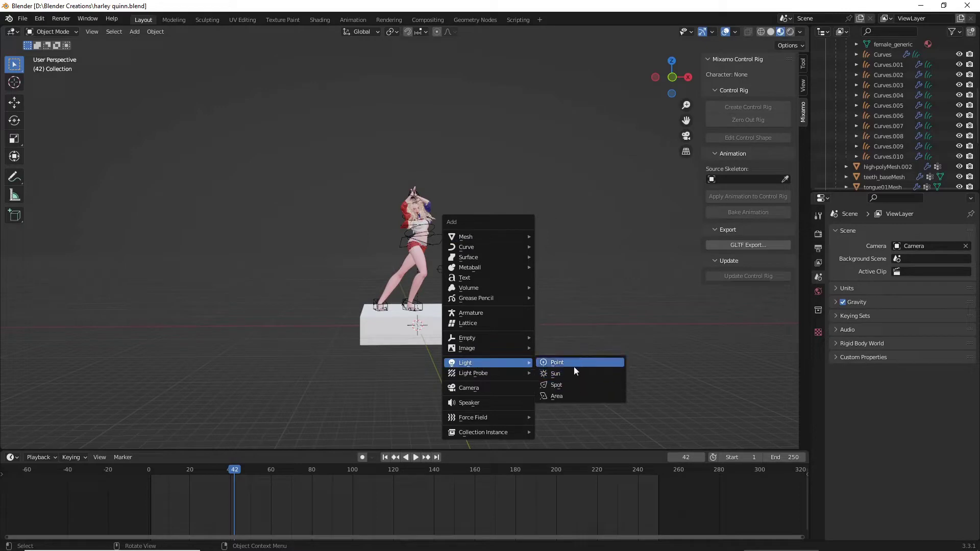
click(569, 363)
Move the new point light off the platform's centre to a spot beside the character at torso height.
middle_drag(569, 363, 546, 343)
key(g)
click(597, 255)
middle_drag(576, 262, 519, 249)
key(g)
click(641, 252)
key(g)
click(515, 253)
Set the point light's power to 2000 W and show the scene in rendered shading.
double_click(924, 302)
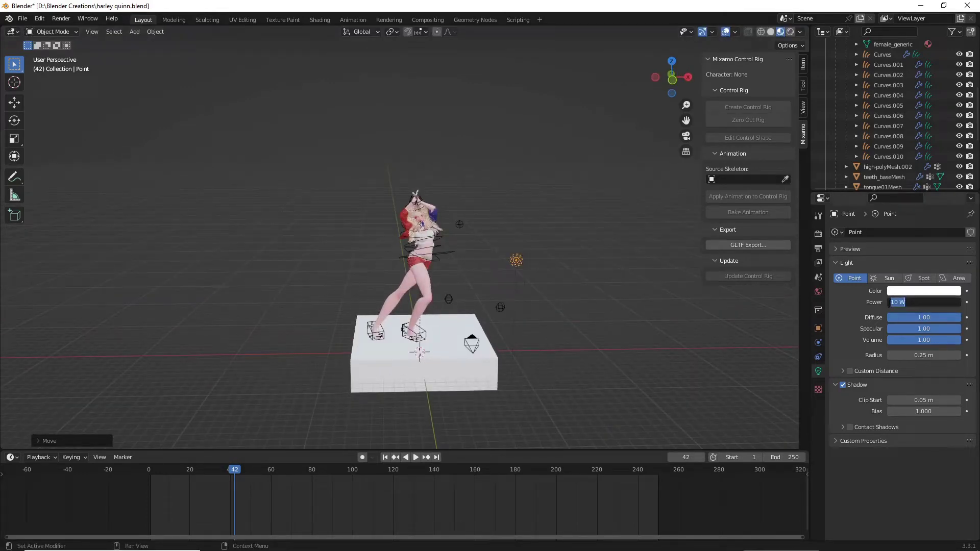
text(2000)
key(Return)
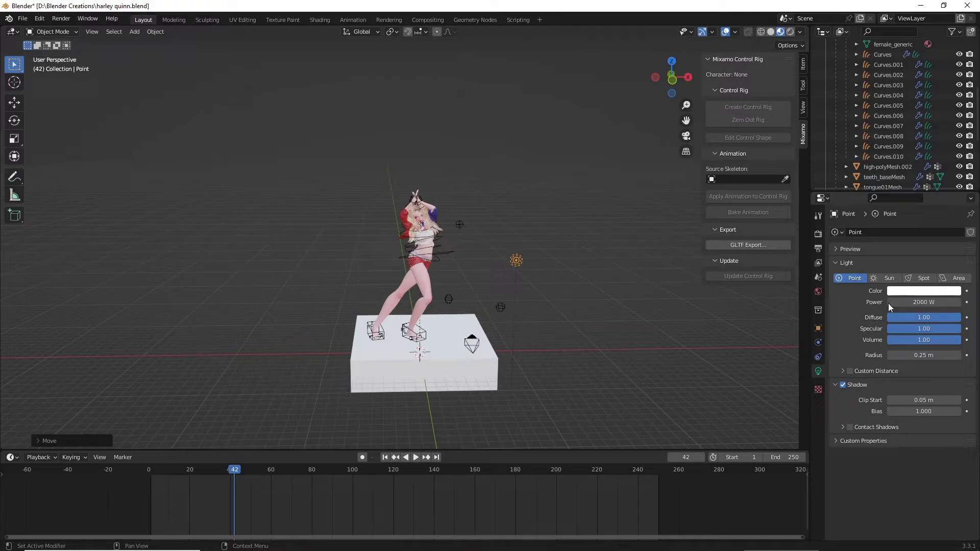
click(791, 33)
Reposition the point light closer to the character's upper body to adjust how it illuminates her.
scroll(571, 193, up, 1)
mouse_move(572, 193)
middle_down()
mouse_move(525, 185)
mouse_move(542, 182)
middle_up()
key(g)
click(501, 185)
Examine the point light's illumination and shadows on the character from close up and from a distance.
scroll(501, 186, up, 5)
scroll(541, 181, up, 3)
middle_drag(631, 142, 516, 175)
scroll(591, 167, down, 3)
scroll(531, 187, down, 2)
scroll(556, 194, up, 3)
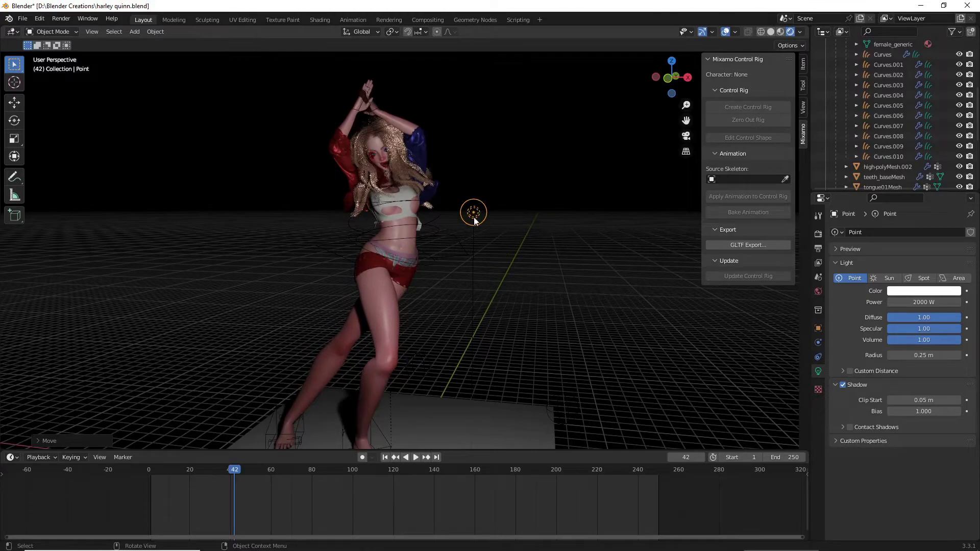
scroll(421, 259, down, 3)
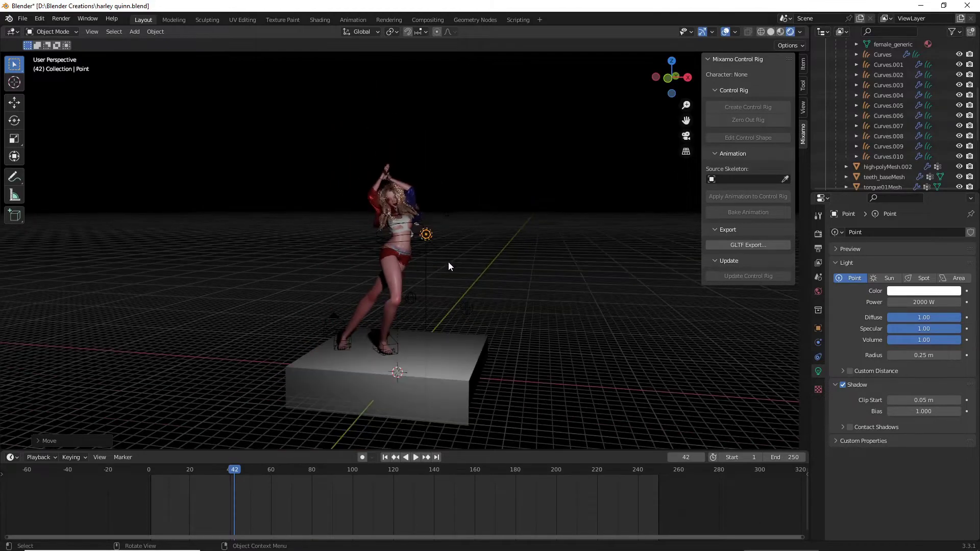
middle_drag(455, 262, 470, 261)
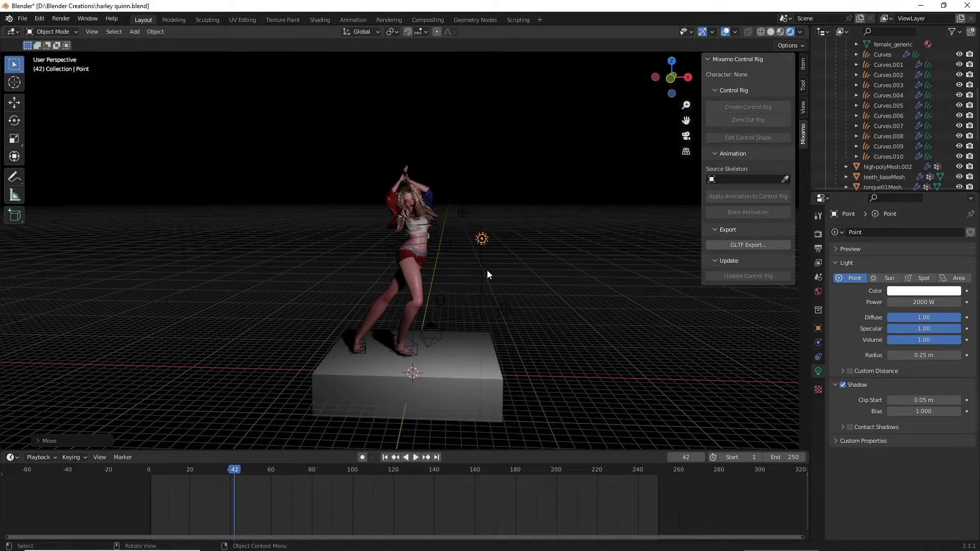
Add an area light and rotate it 90 degrees about the X axis.
key(shift+a)
mouse_move(487, 271)
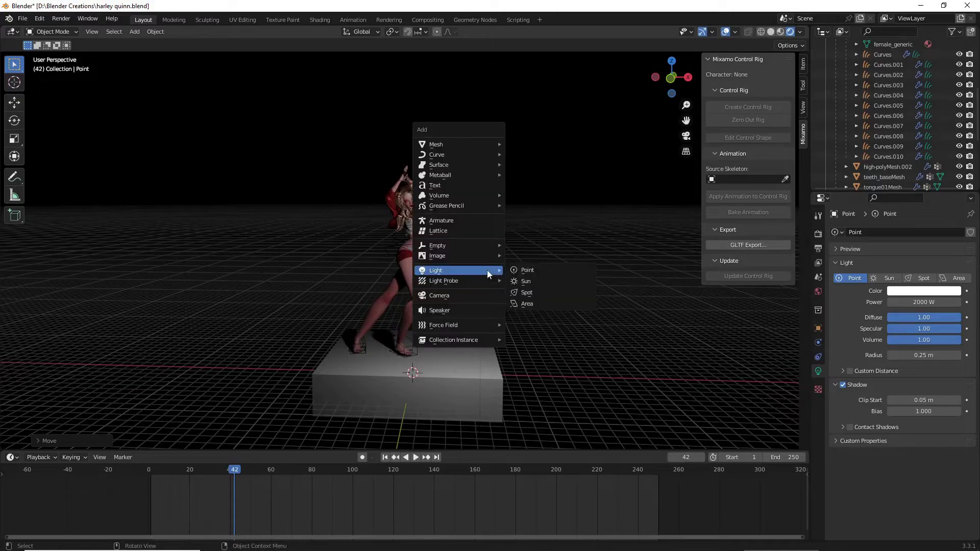
click(526, 304)
scroll(428, 326, down, 3)
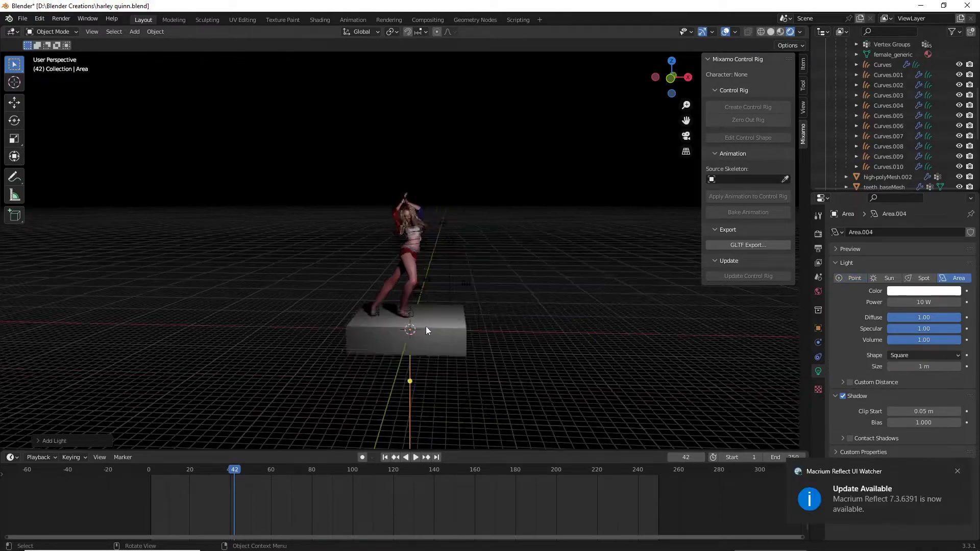
middle_drag(430, 328, 498, 332)
text(r)
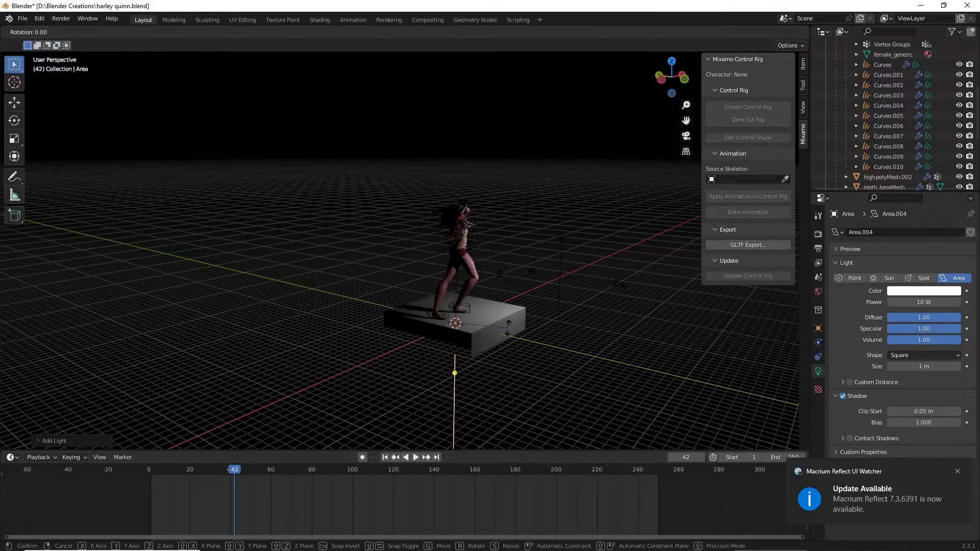
text(x90)
key(Return)
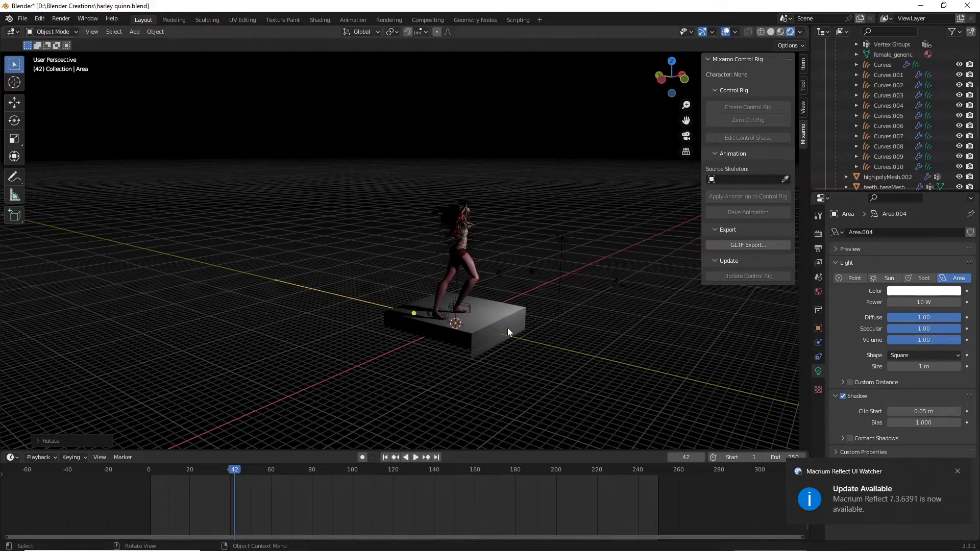
Rotate the area light about the Z axis so it is aimed diagonally across the platform.
scroll(511, 322, down, 2)
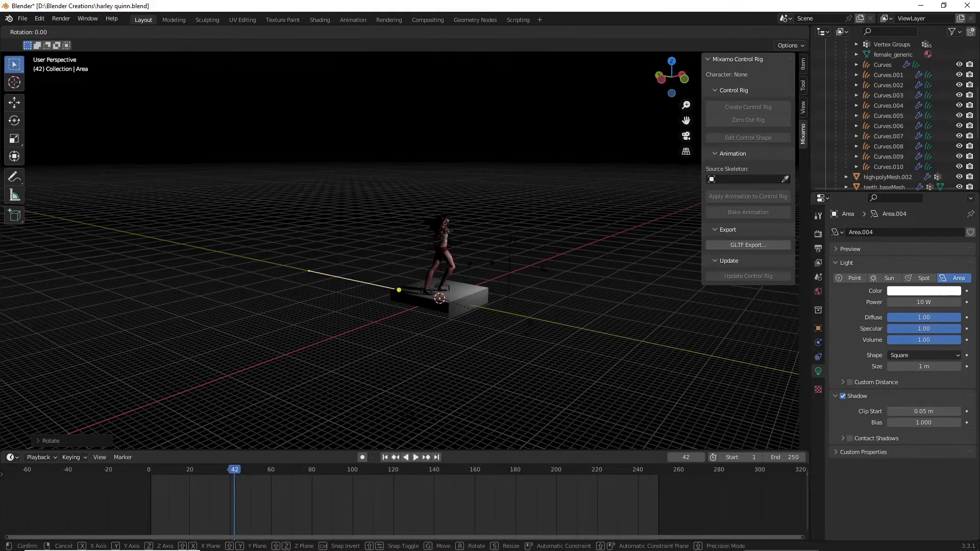
key(z)
click(418, 166)
Raise and position the area light behind and to one side of the character at torso height.
middle_drag(418, 165, 384, 208)
key(g)
click(487, 122)
scroll(471, 154, up, 2)
middle_drag(470, 155, 418, 160)
key(g)
click(391, 231)
middle_drag(391, 230, 556, 271)
key(g)
click(384, 240)
key(g)
click(455, 276)
Scale the area light up uniformly to about 34 times its size.
key(s)
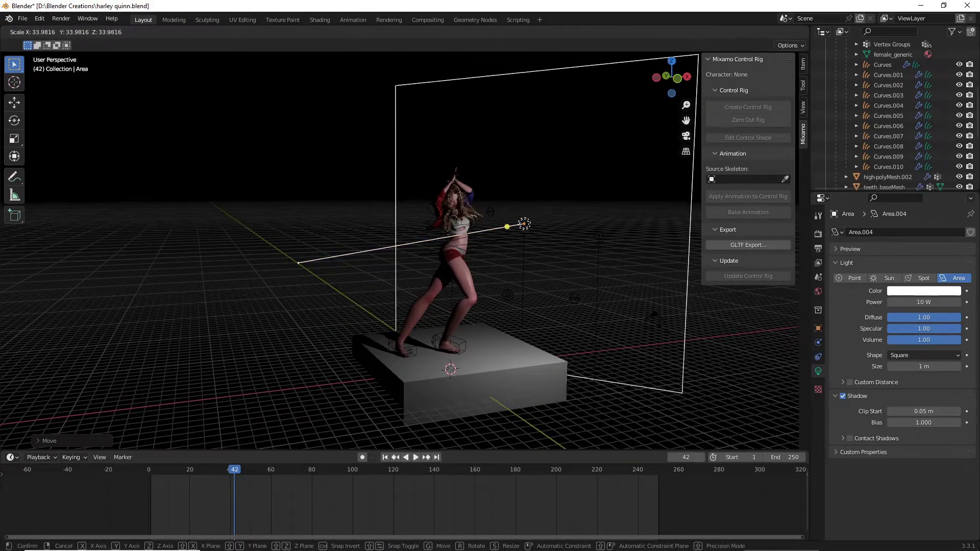
click(819, 412)
scroll(601, 326, up, 4)
click(299, 197)
middle_drag(299, 198, 366, 223)
middle_drag(464, 205, 470, 207)
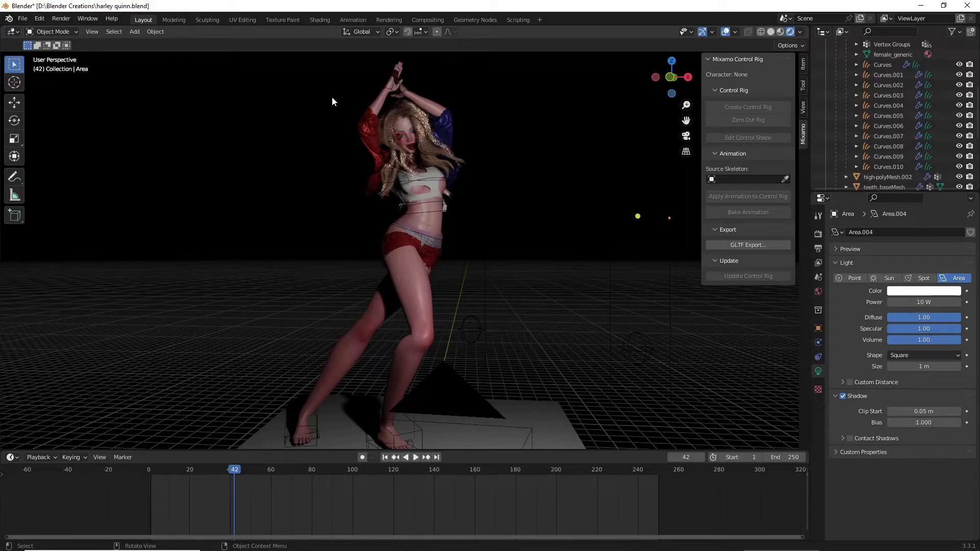
scroll(528, 224, down, 5)
Select the enlarged area light and set its power to 1500 W.
middle_drag(532, 224, 554, 228)
click(555, 226)
click(932, 303)
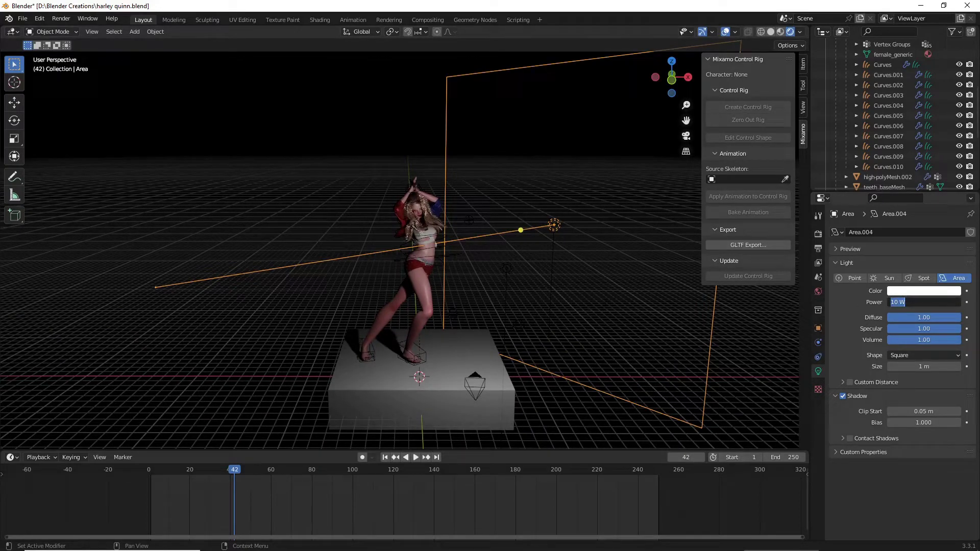
click(332, 158)
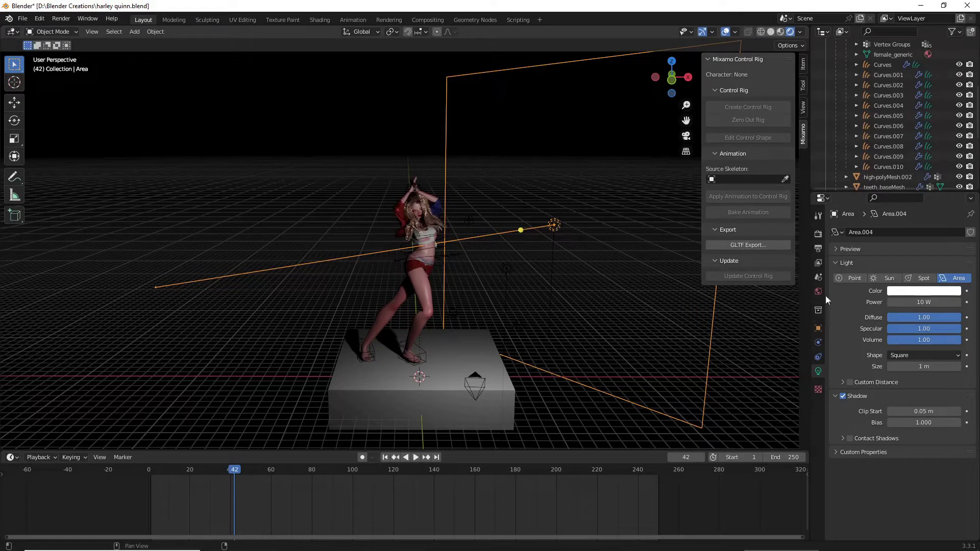
click(922, 303)
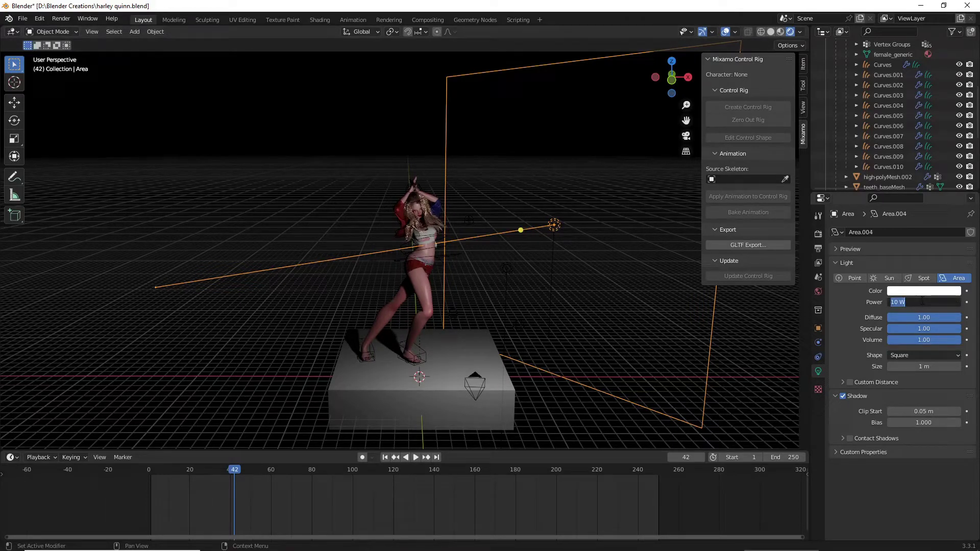
text(1500)
key(Return)
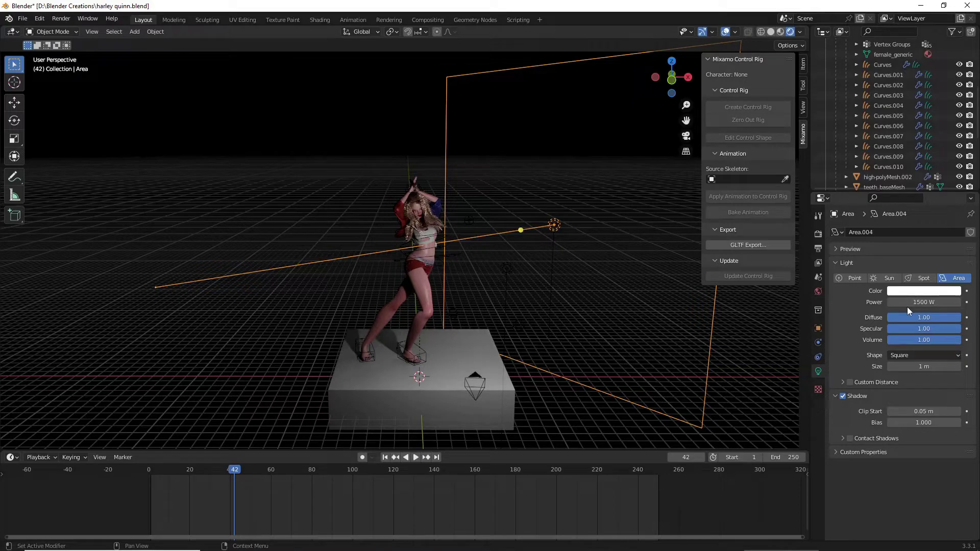
Increase the area light's power to 15000 W.
click(920, 302)
click(922, 302)
key(Return)
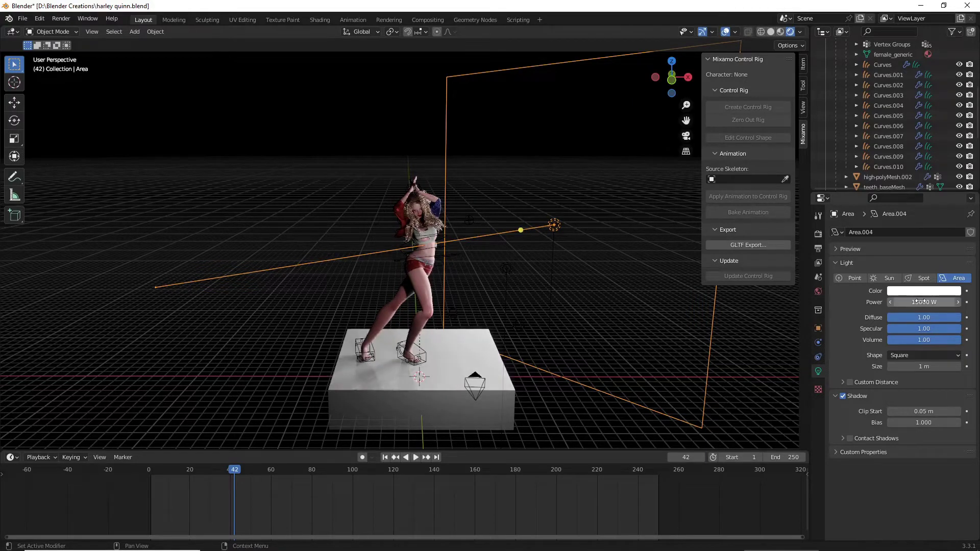
Reposition the area light behind the character along the global Y axis and deselect it.
scroll(492, 189, up, 5)
scroll(490, 187, up, 2)
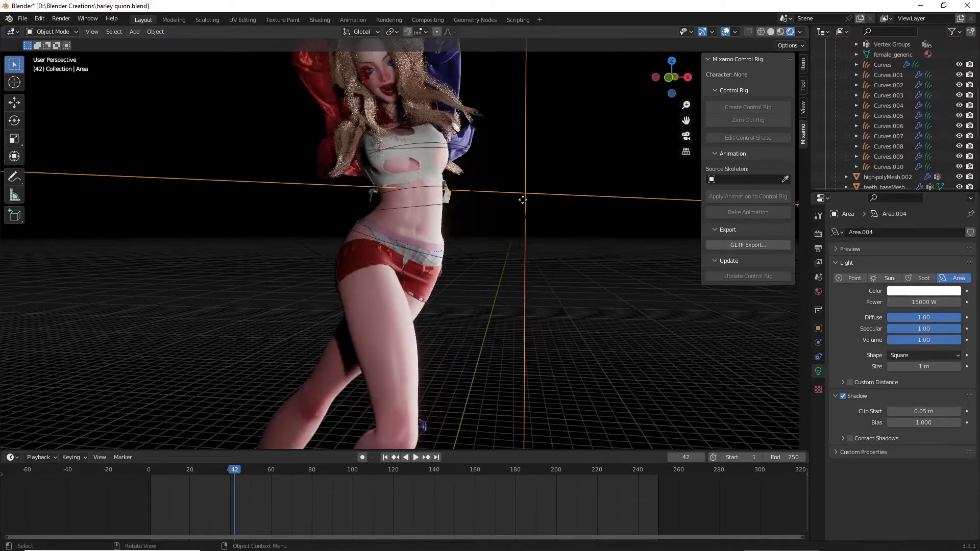
scroll(520, 200, down, 7)
middle_drag(520, 200, 440, 230)
scroll(439, 225, down, 2)
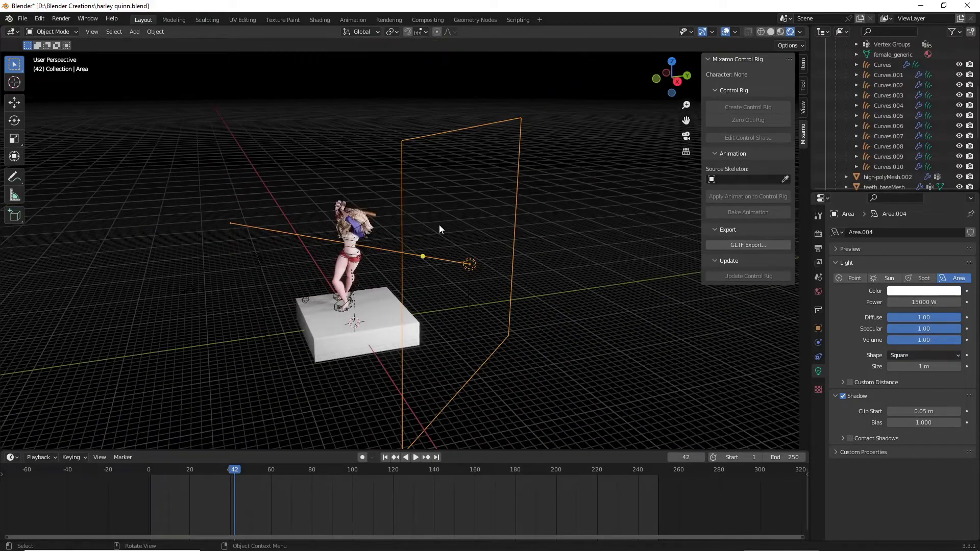
key(g)
key(y)
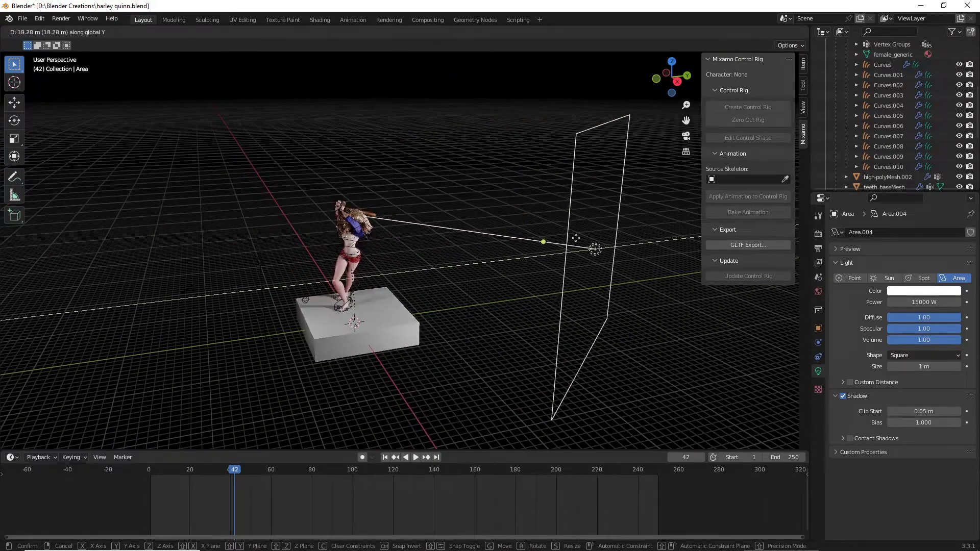
click(474, 247)
drag(546, 242, 346, 238)
middle_drag(346, 238, 507, 220)
click(296, 162)
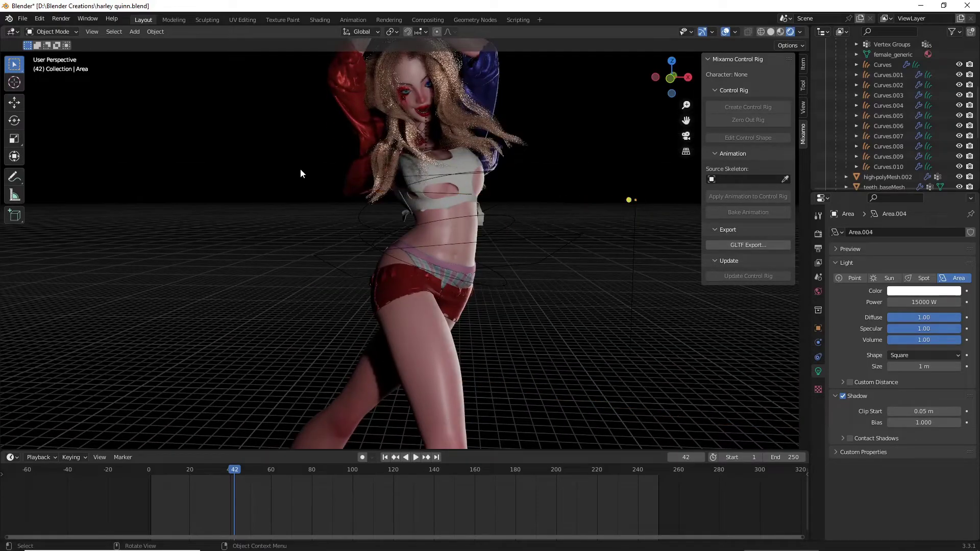
Select the 2000 W point light and move it farther away from the character.
scroll(302, 171, down, 10)
middle_drag(453, 288, 473, 272)
click(522, 270)
click(608, 322)
scroll(491, 276, up, 4)
scroll(475, 269, up, 2)
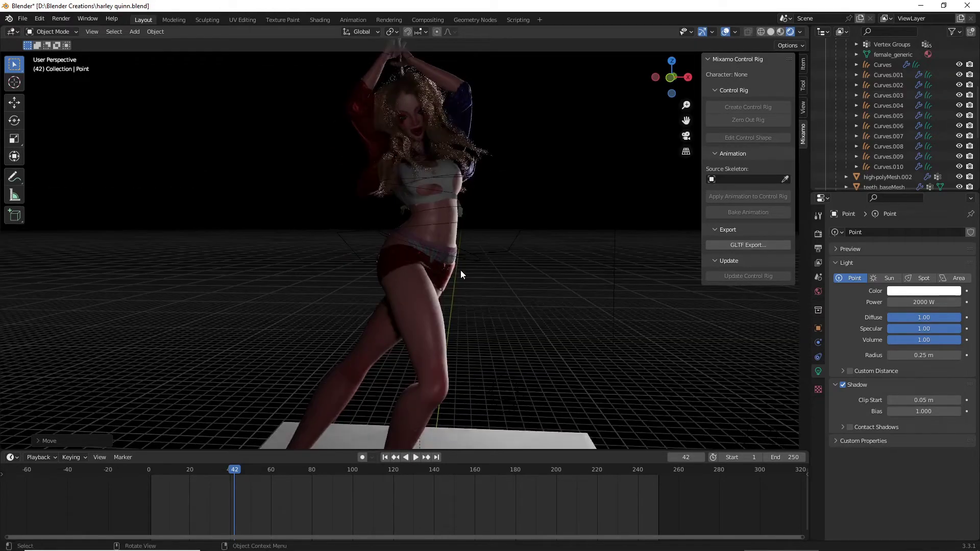
scroll(483, 299, down, 6)
middle_drag(499, 307, 495, 302)
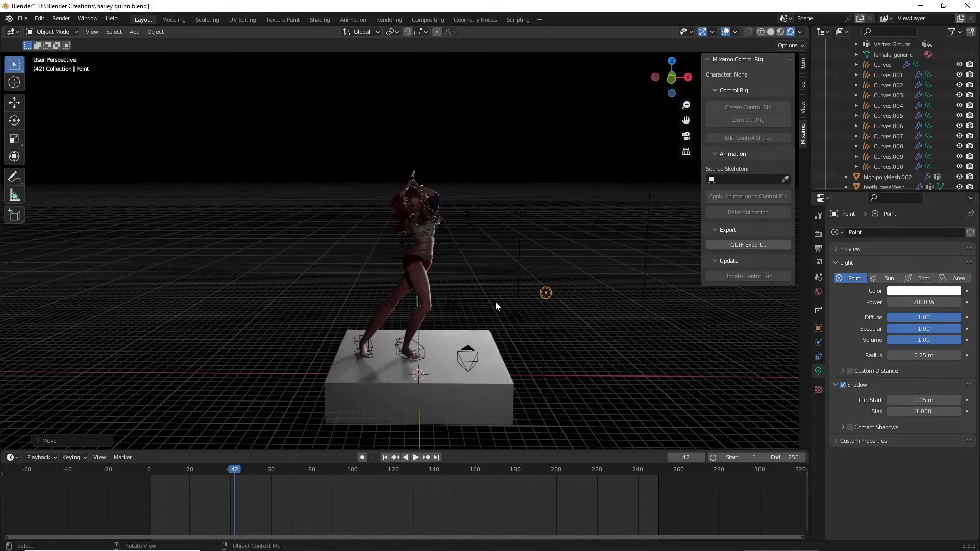
Add a reflection cubemap light probe and scale it uniformly to about 12 times its size around the character.
key(shift+a)
mouse_move(471, 282)
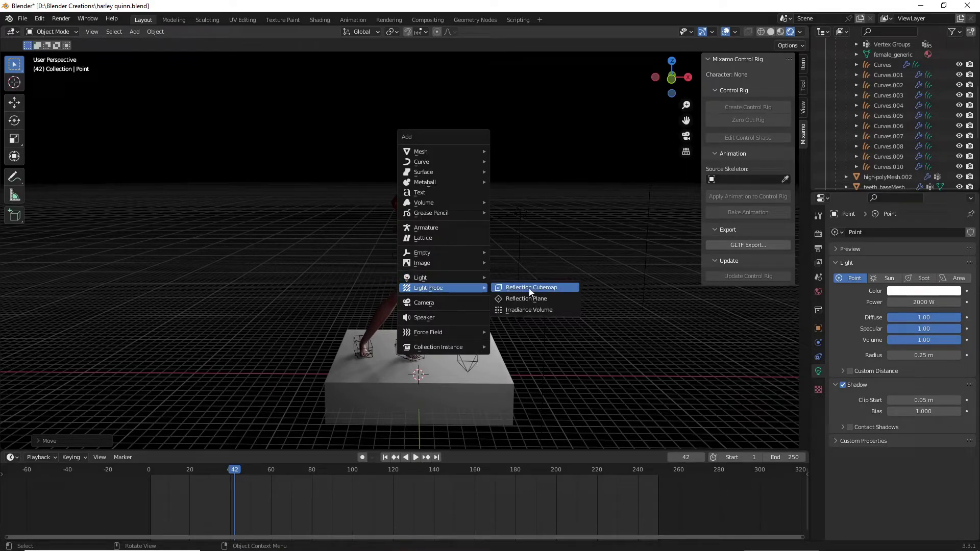
click(534, 292)
scroll(532, 289, down, 3)
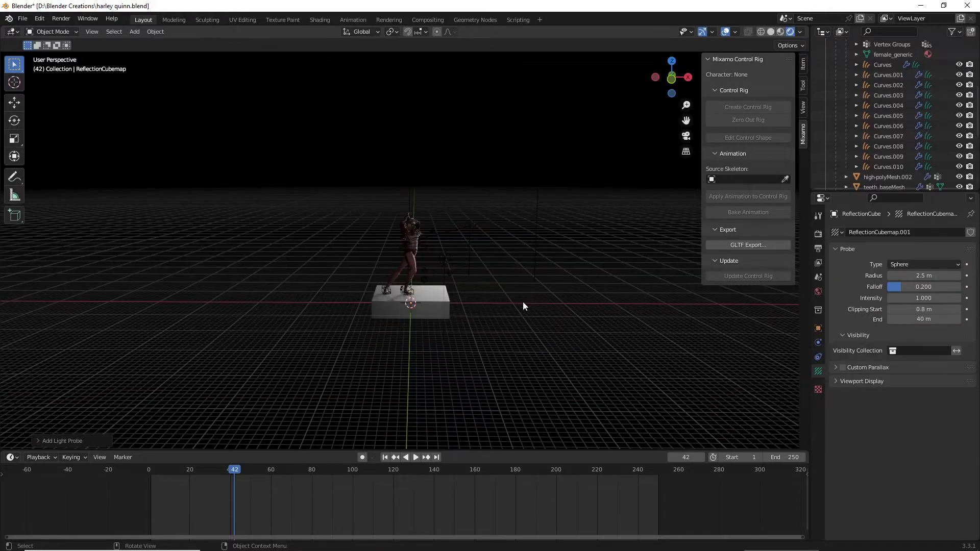
key(s)
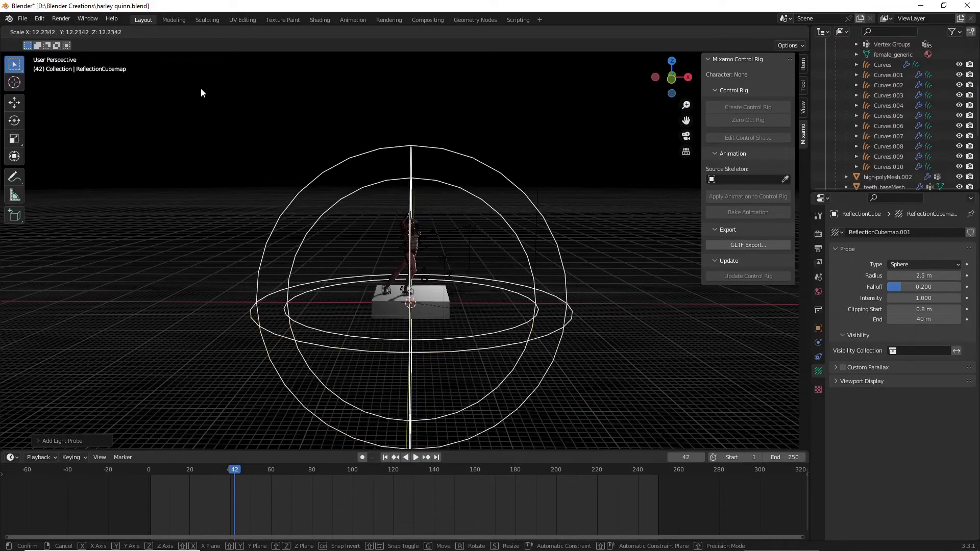
click(200, 88)
scroll(286, 143, up, 5)
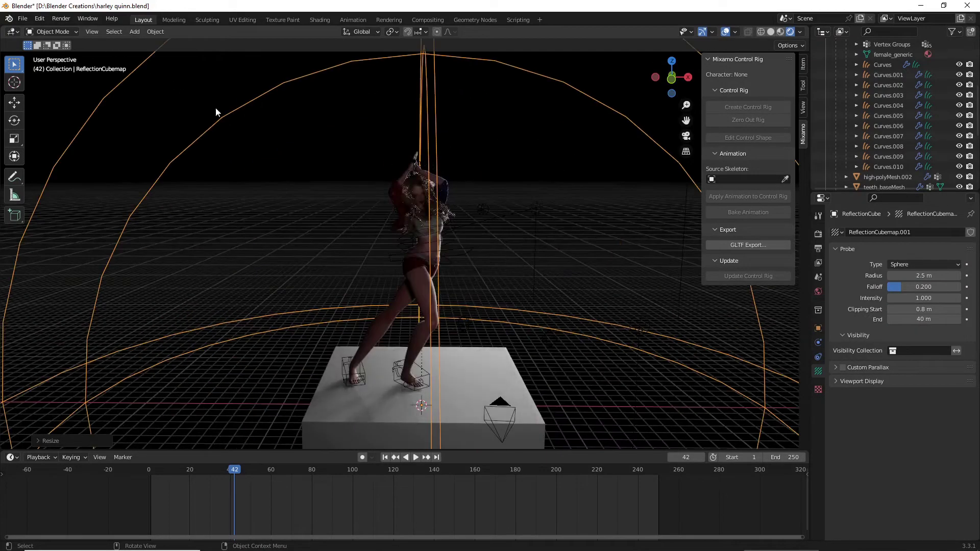
Raise the reflection cubemap from the pedestal's centre to just above its upper surface near the character's feet.
scroll(466, 232, down, 3)
middle_drag(466, 231, 496, 245)
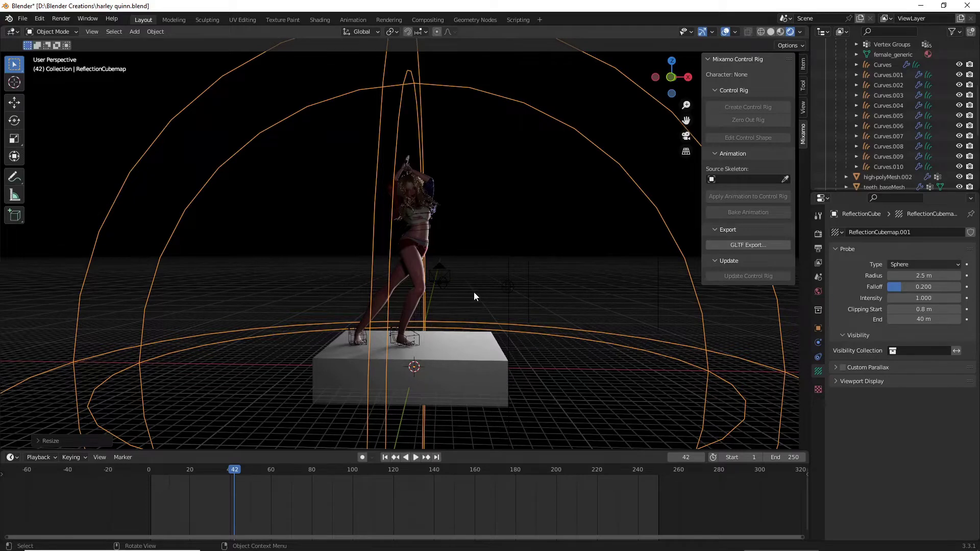
key(g)
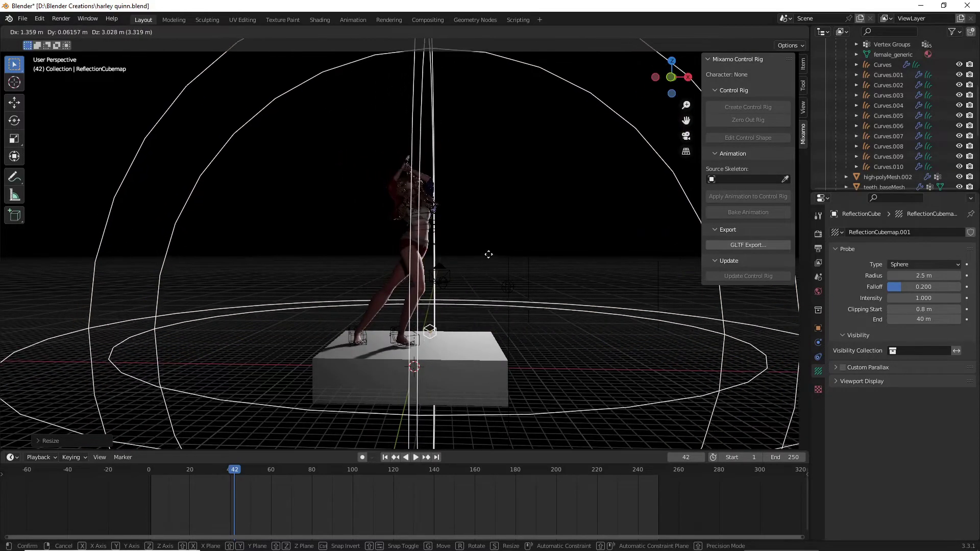
click(440, 311)
scroll(403, 366, up, 4)
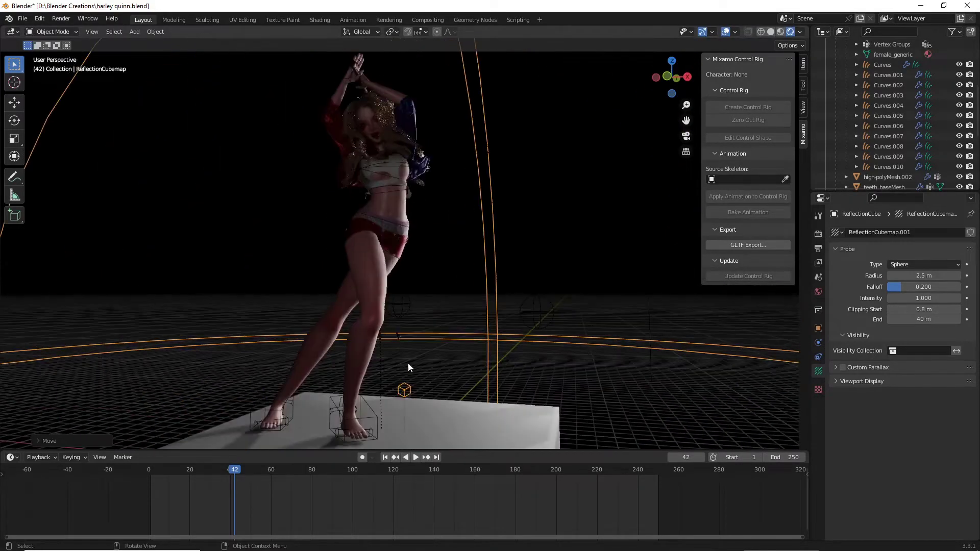
scroll(413, 387, down, 5)
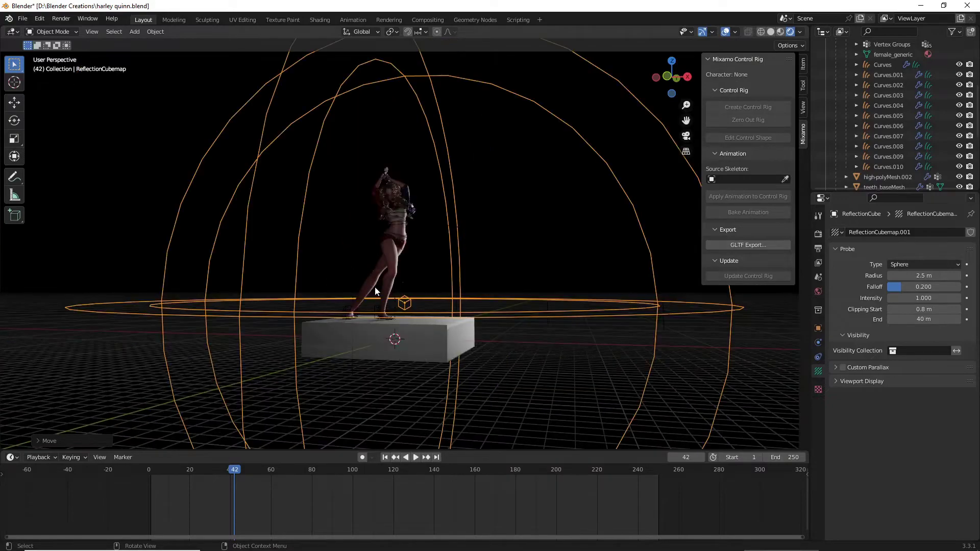
Adjust the reflection cubemap's position along the global Y and X axes to sit by the character's feet.
middle_drag(377, 288, 444, 299)
middle_drag(505, 309, 456, 318)
key(g)
key(y)
click(482, 310)
key(g)
key(x)
click(456, 311)
Examine the reflection cubemap's coverage and the lighting on the character and pedestal from several angles.
scroll(402, 336, up, 4)
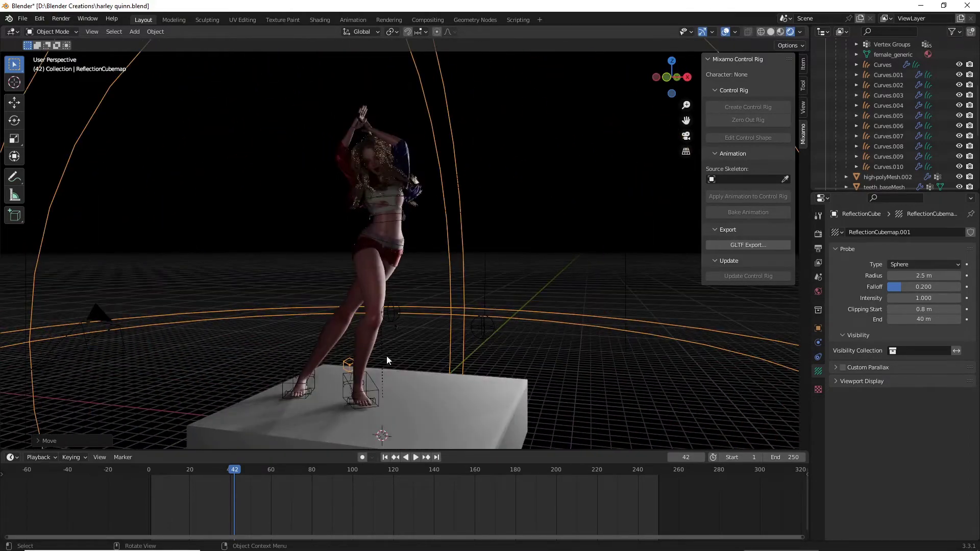
scroll(345, 370, down, 2)
middle_drag(345, 371, 401, 356)
scroll(366, 354, down, 4)
scroll(401, 356, up, 3)
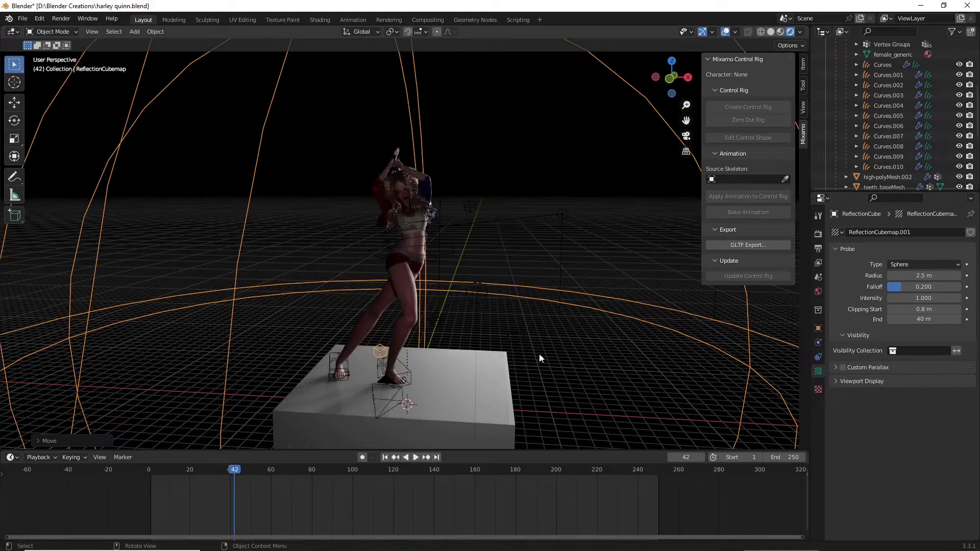
mouse_move(460, 348)
middle_down()
mouse_move(499, 344)
mouse_move(413, 343)
mouse_move(410, 330)
mouse_move(470, 341)
middle_up()
scroll(473, 337, down, 2)
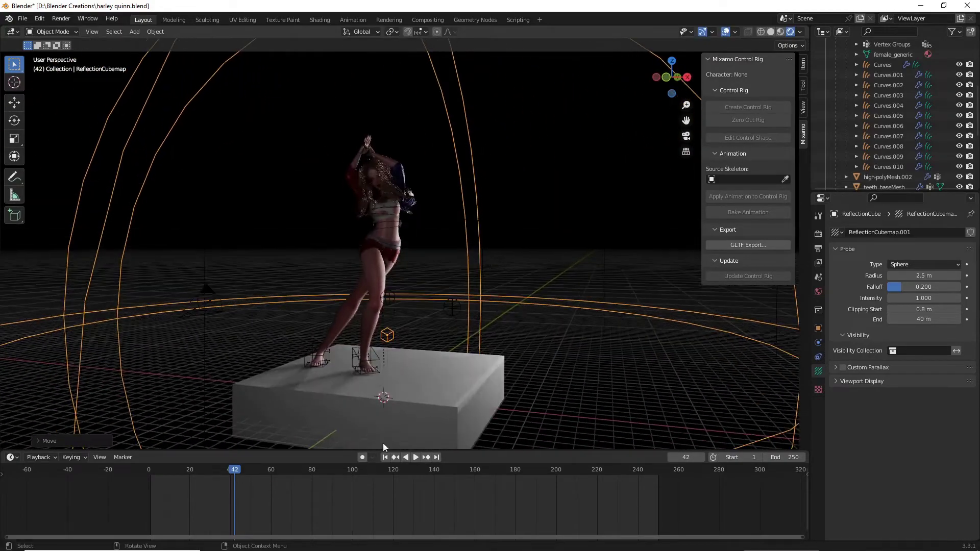
scroll(460, 316, down, 3)
Select the area light, check its effect on the character, and review the Eevee render settings through indirect lighting.
click(514, 236)
scroll(524, 258, up, 2)
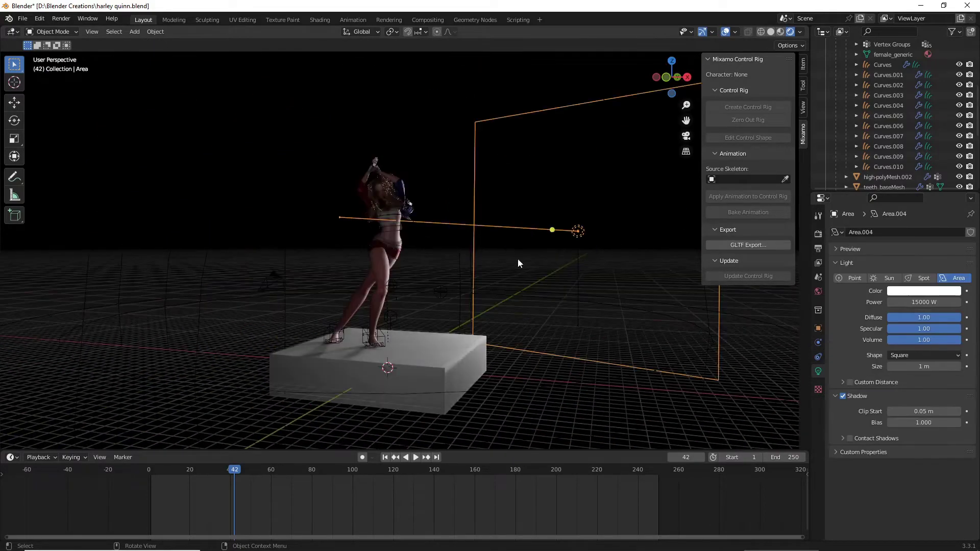
scroll(523, 256, up, 4)
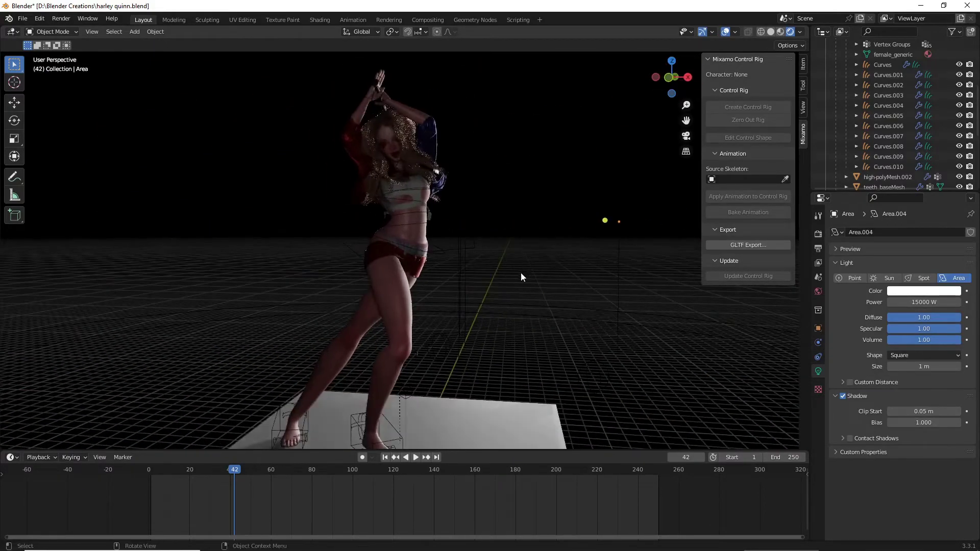
scroll(518, 283, down, 4)
scroll(705, 316, up, 3)
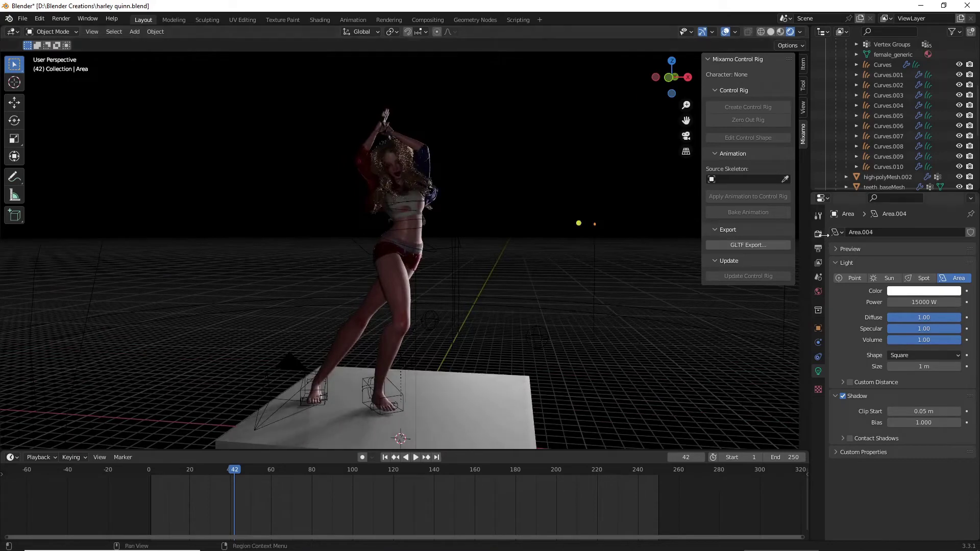
click(819, 234)
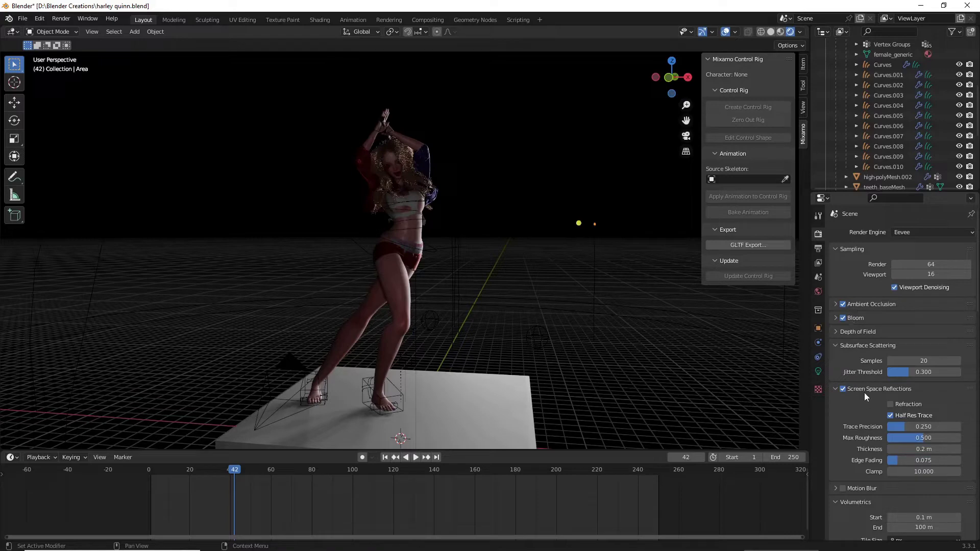
scroll(861, 395, down, 3)
scroll(571, 338, down, 1)
scroll(857, 391, down, 7)
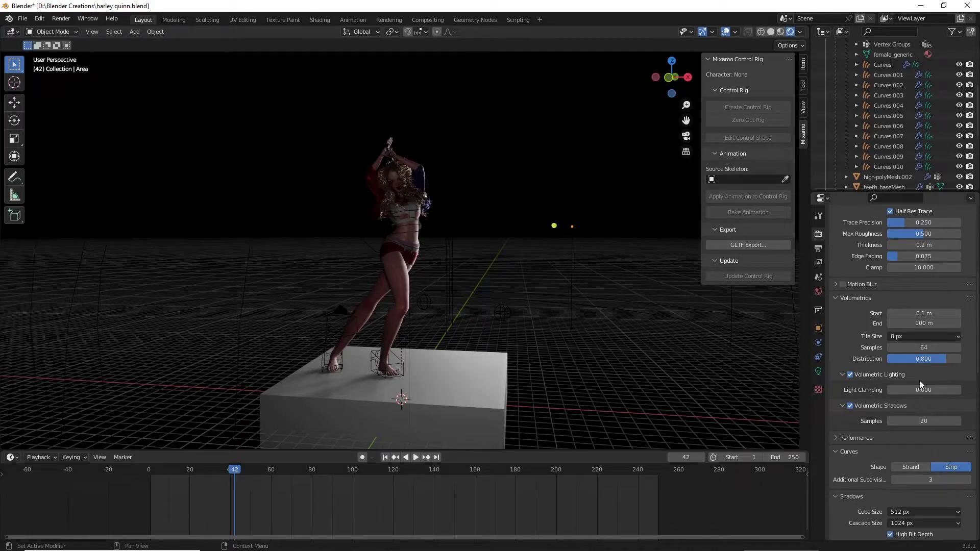
scroll(873, 414, down, 2)
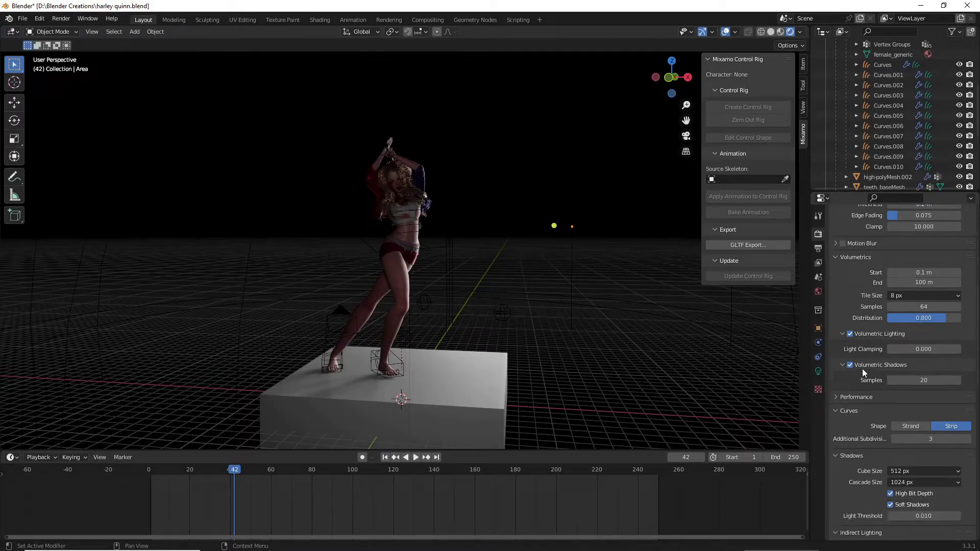
scroll(876, 381, down, 3)
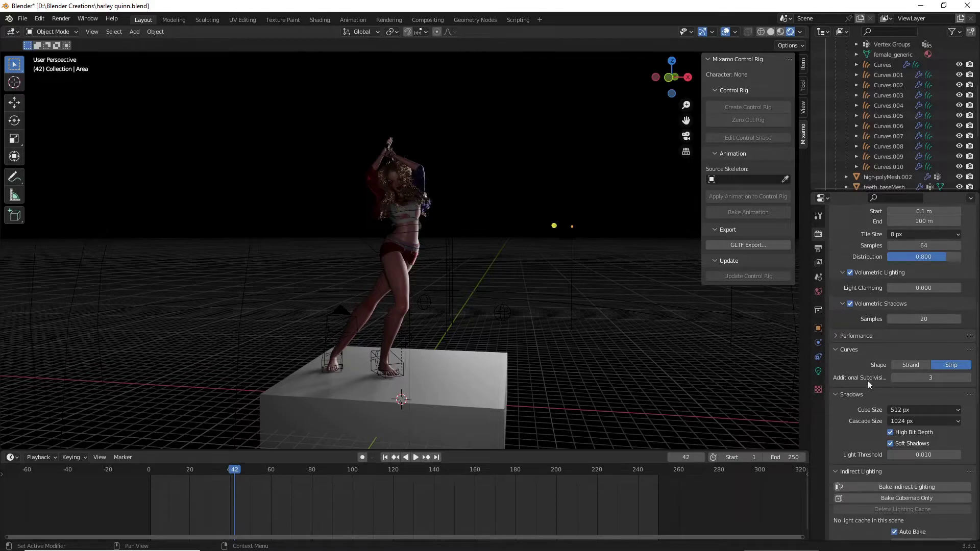
scroll(866, 381, down, 5)
Select the area light beside the character and enable contact shadows in its light settings.
click(581, 228)
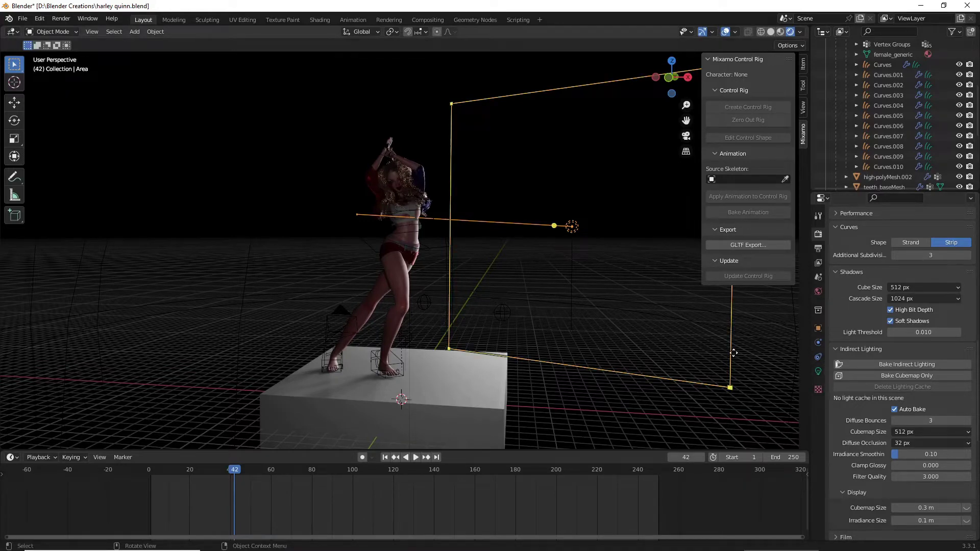
click(818, 371)
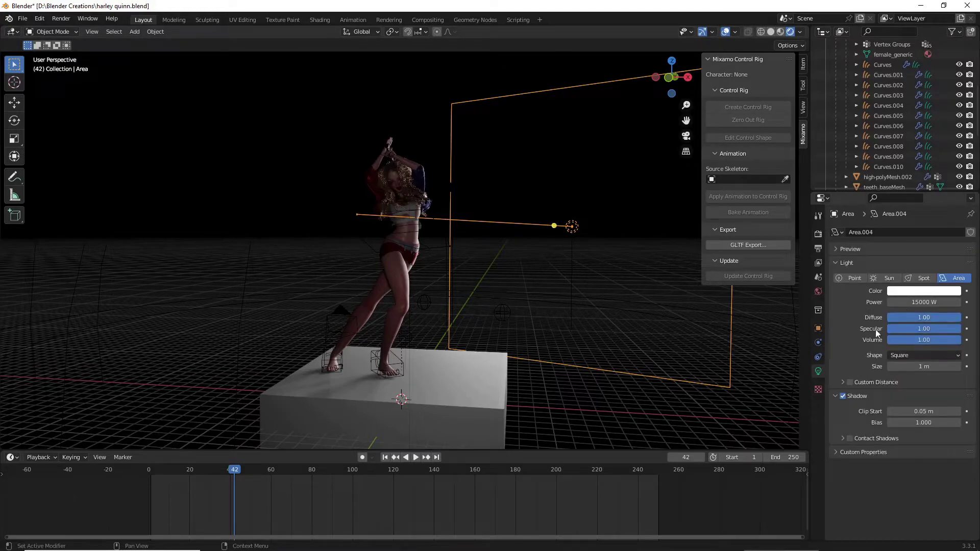
click(847, 438)
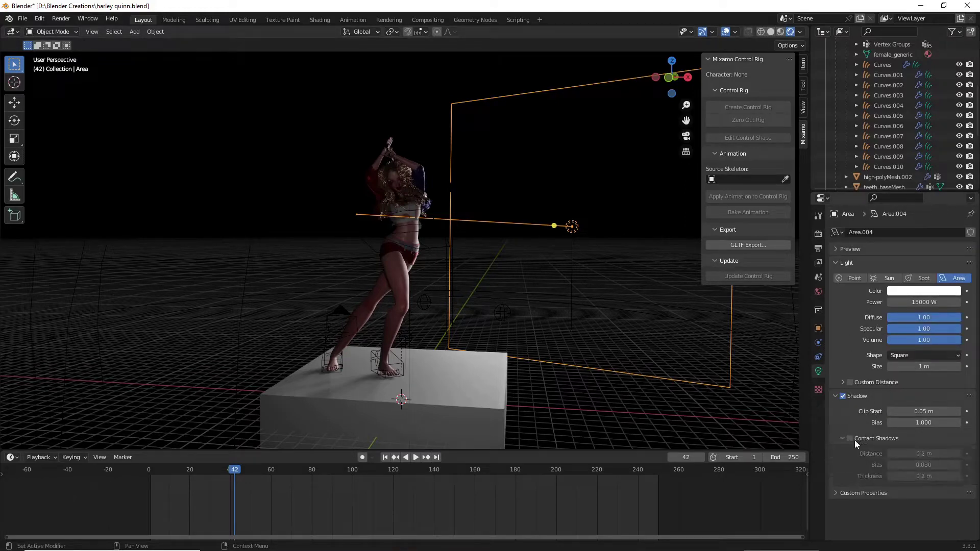
click(851, 438)
scroll(572, 311, up, 4)
scroll(572, 312, up, 2)
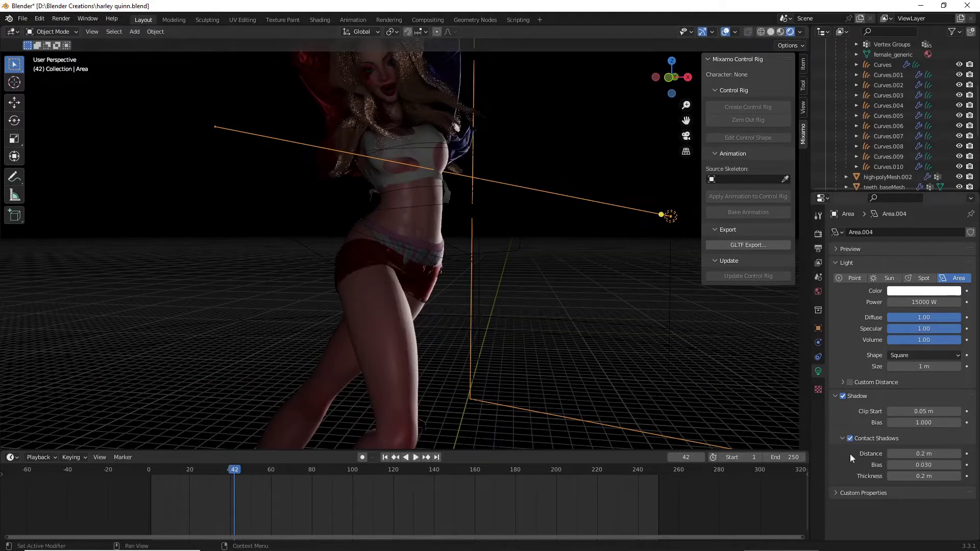
Turn the area light's contact shadows off and back on to compare the shading on the character's torso.
click(850, 439)
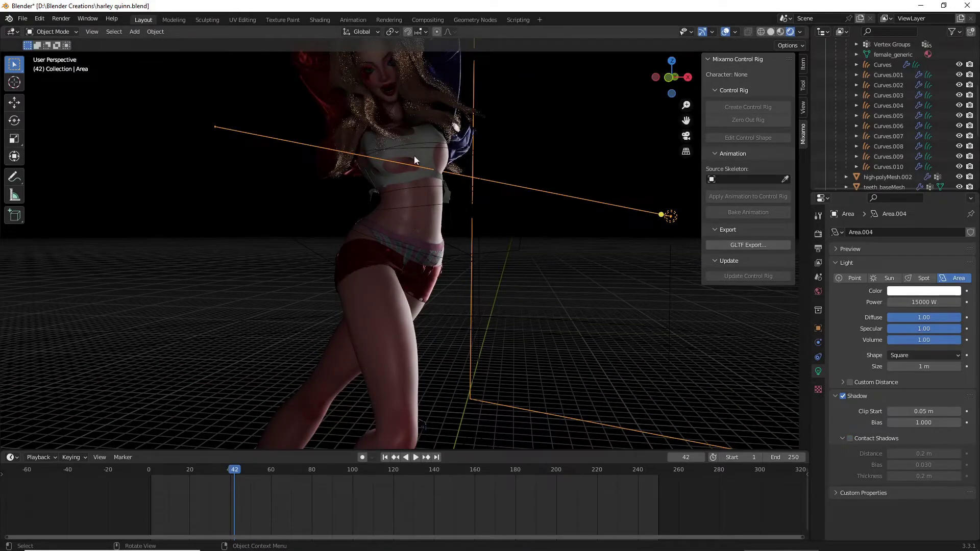
scroll(426, 181, up, 8)
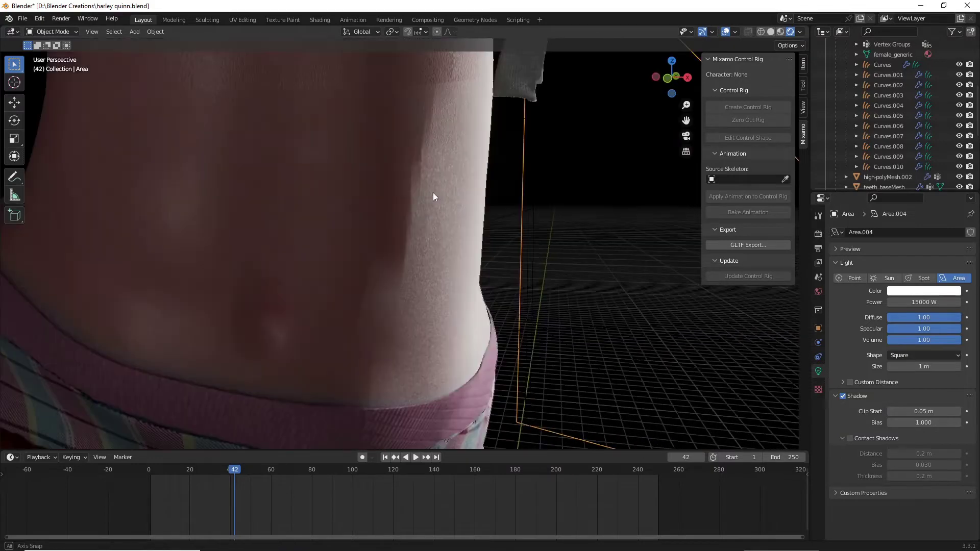
scroll(437, 194, up, 2)
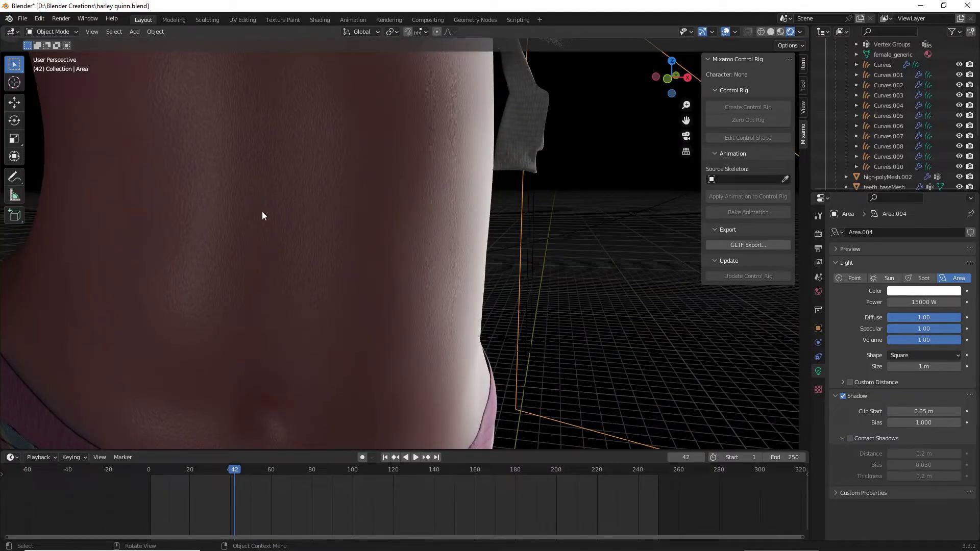
scroll(313, 202, up, 1)
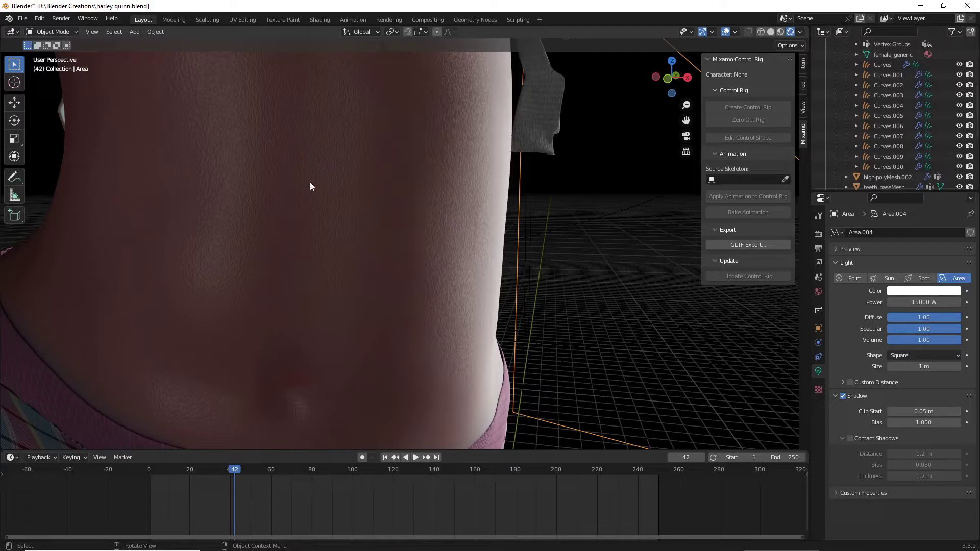
click(851, 439)
scroll(527, 274, down, 5)
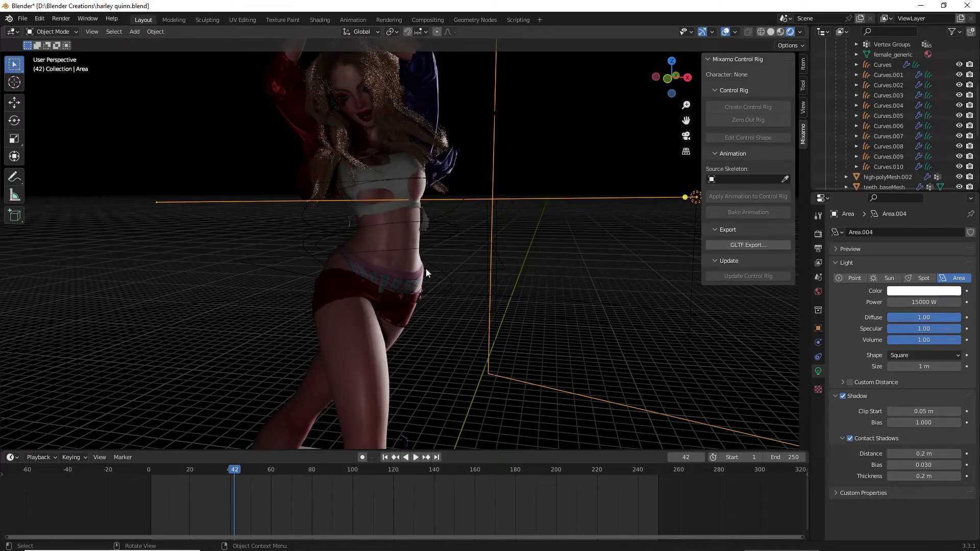
scroll(429, 258, up, 5)
scroll(432, 268, down, 5)
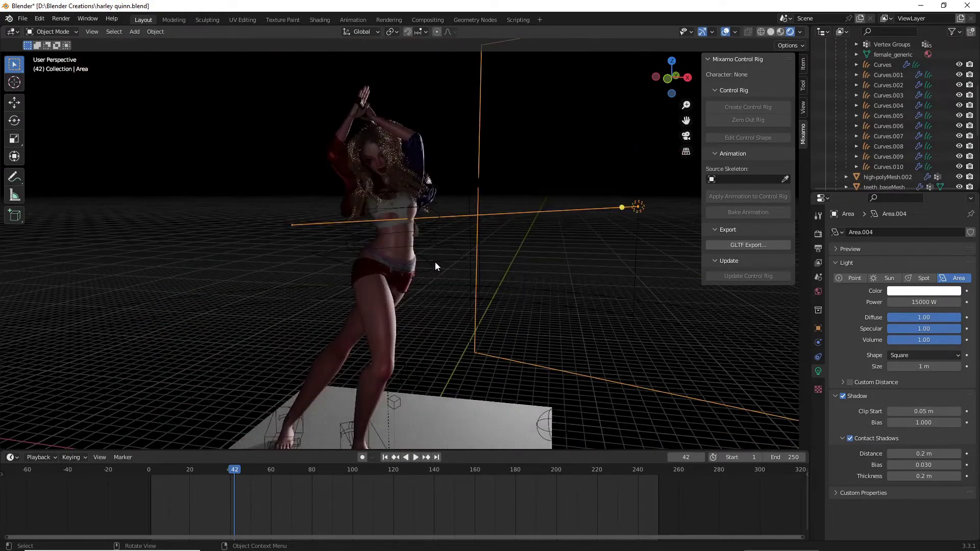
scroll(552, 179, up, 5)
scroll(544, 233, down, 5)
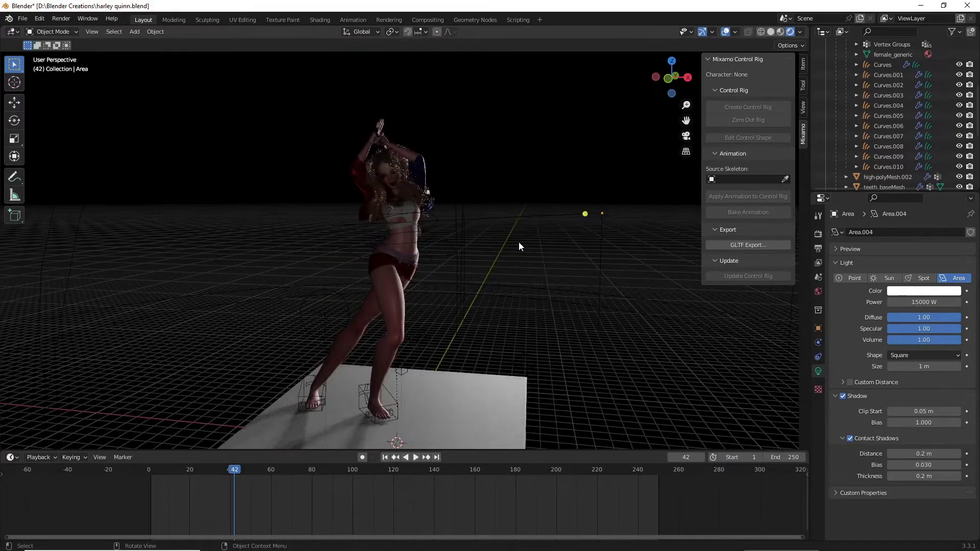
Save the harley quinn.blend scene file.
click(22, 18)
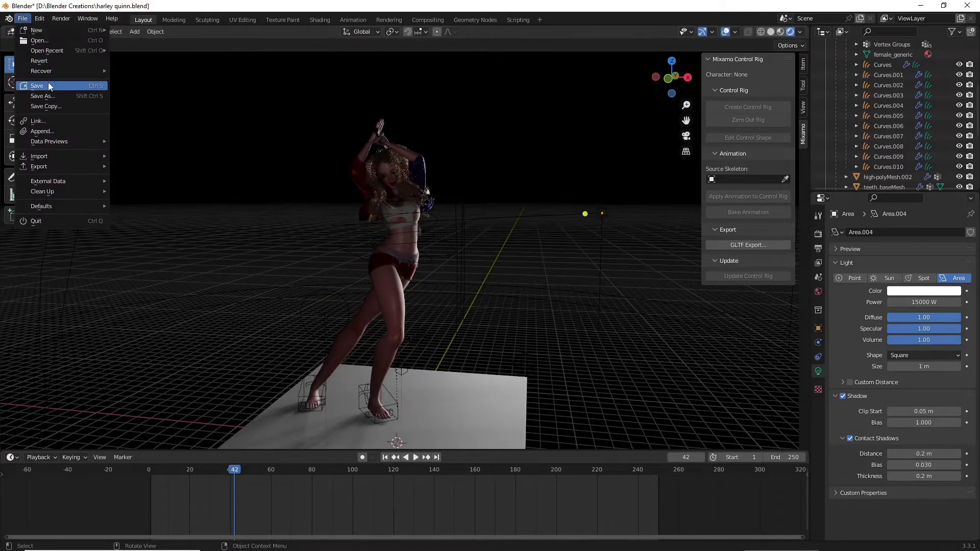
key(ctrl+s)
scroll(587, 258, down, 3)
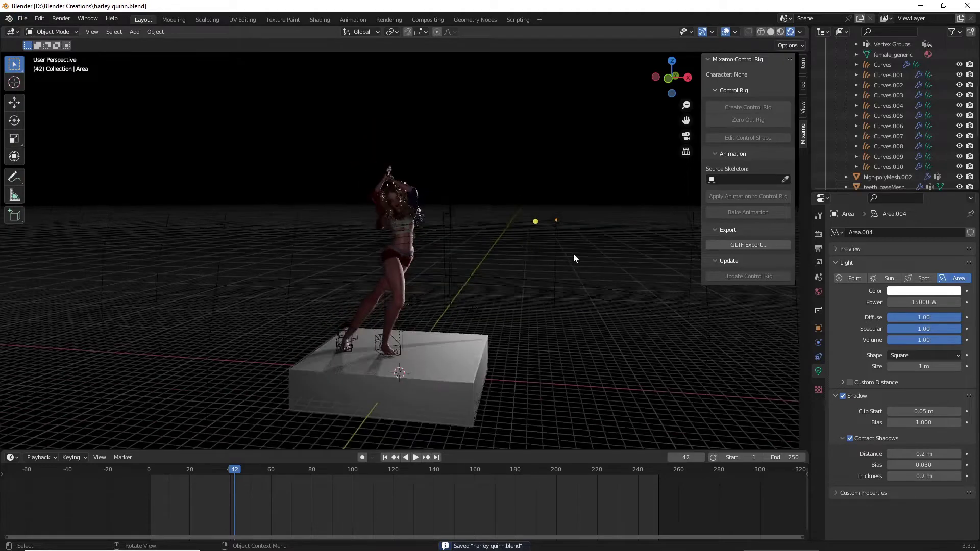
Select the area light and examine from several angles and distances how it lights the character.
click(550, 221)
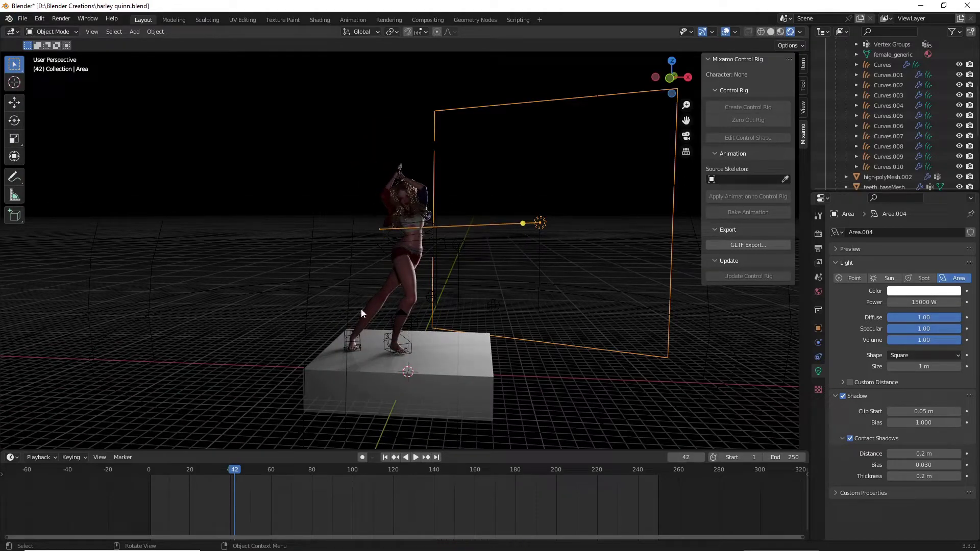
middle_drag(372, 328, 449, 309)
scroll(449, 310, up, 3)
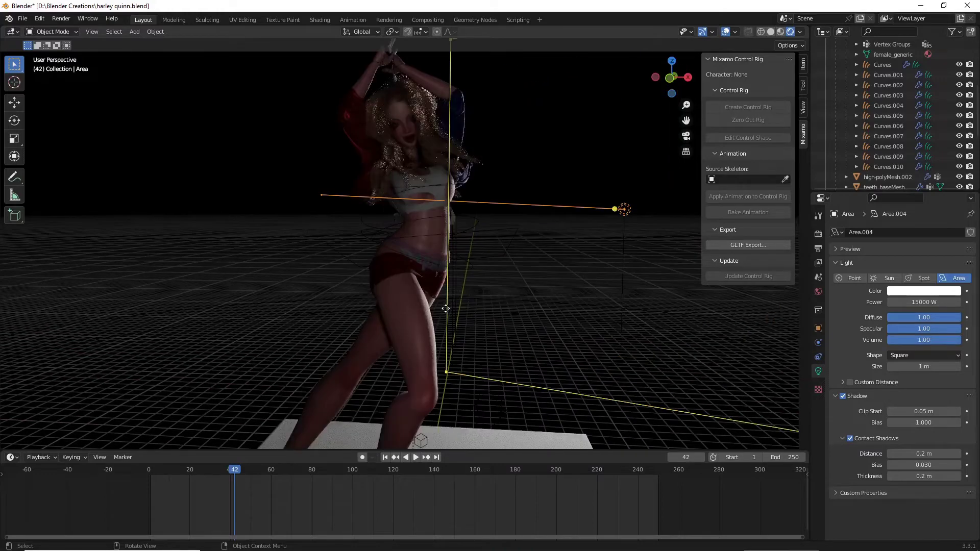
scroll(445, 308, down, 1)
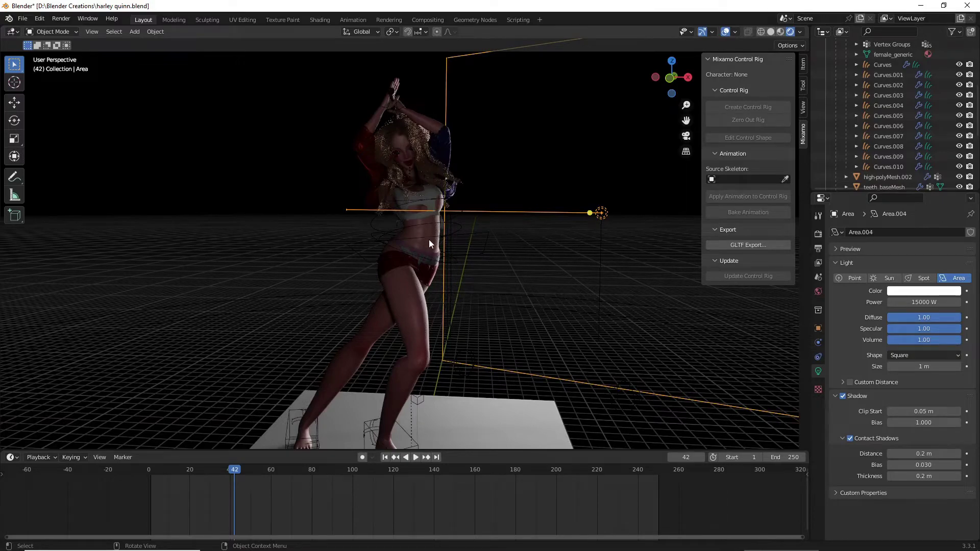
scroll(542, 287, down, 5)
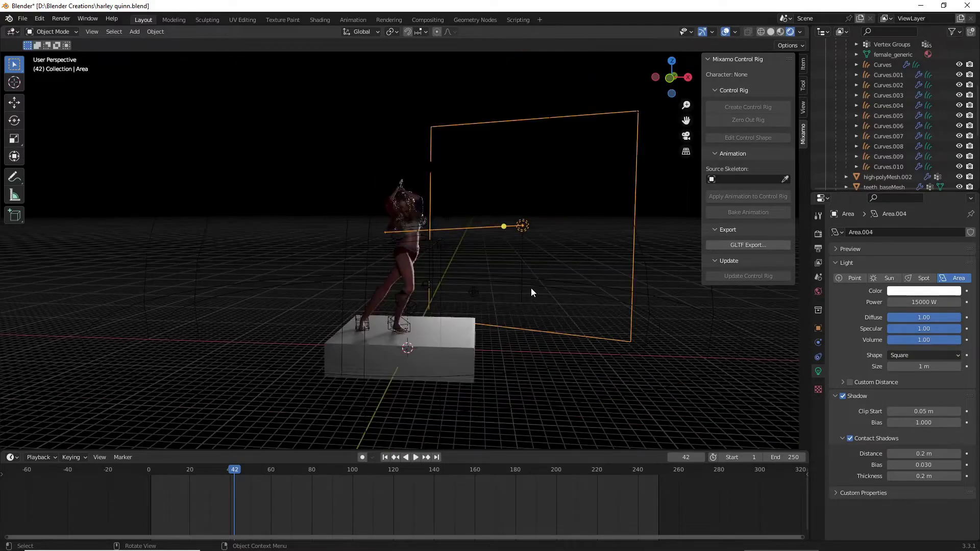
middle_drag(531, 288, 522, 293)
scroll(522, 292, up, 5)
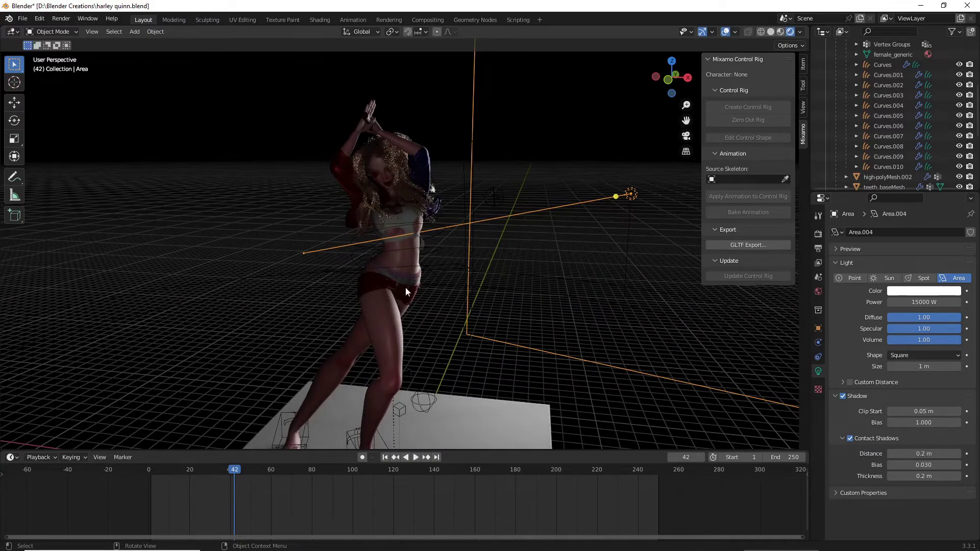
middle_drag(405, 287, 505, 287)
Duplicate the area light and move the copy about 40 m along negative global X to the character's other side.
key(shift+d)
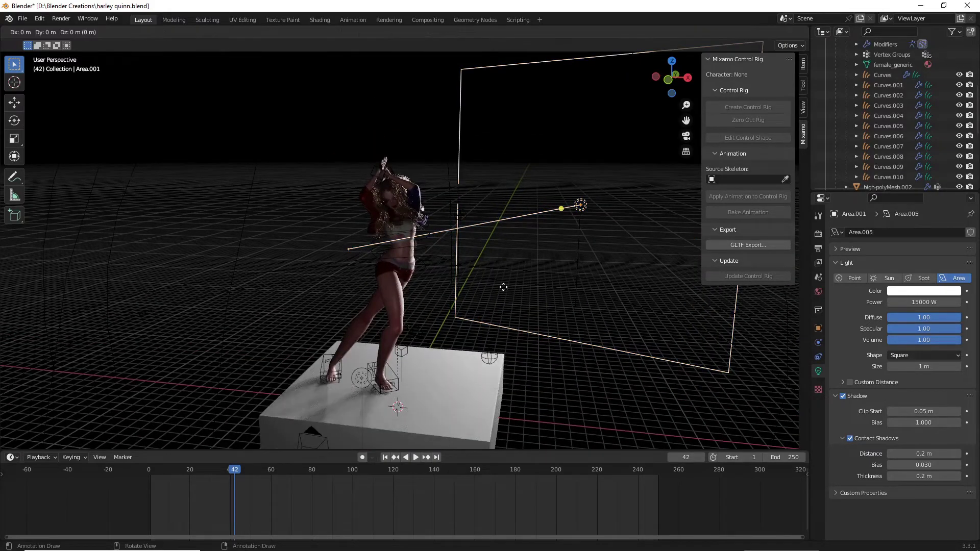
key(x)
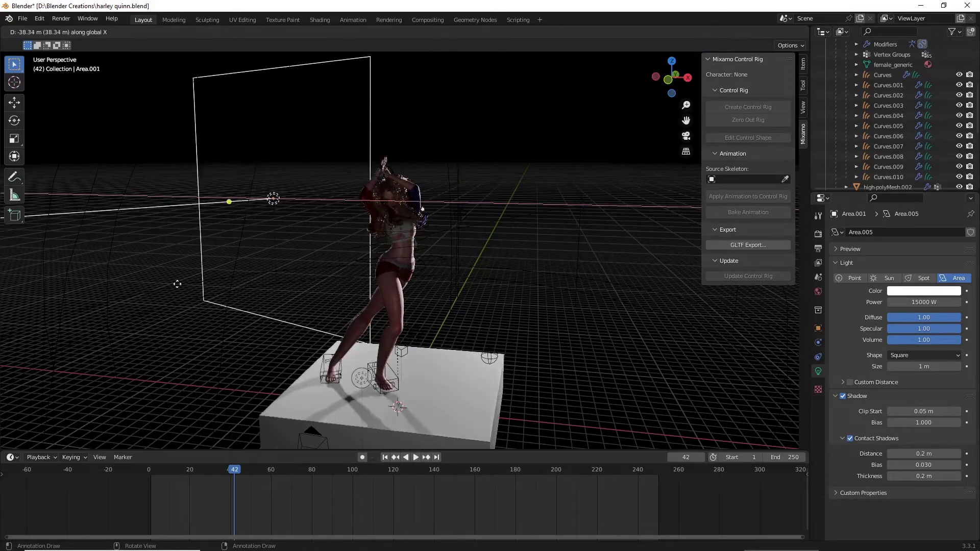
click(153, 284)
scroll(344, 283, up, 5)
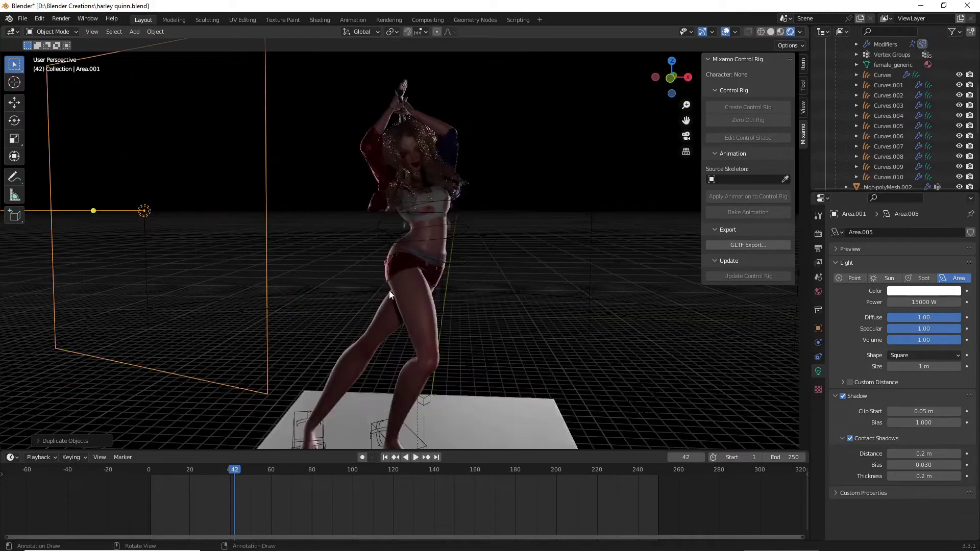
Rotate the copied area light about 82° around the global Z axis so it faces the character.
key(r)
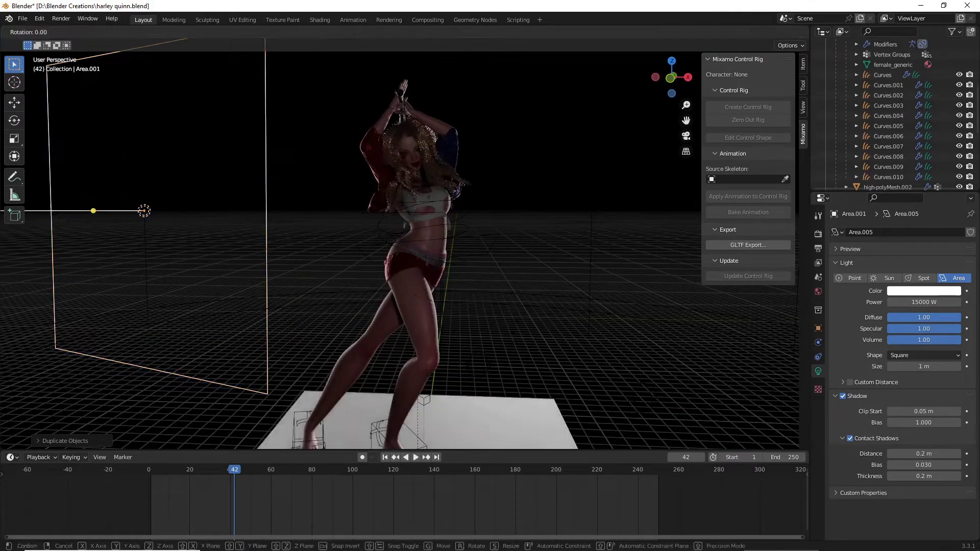
key(z)
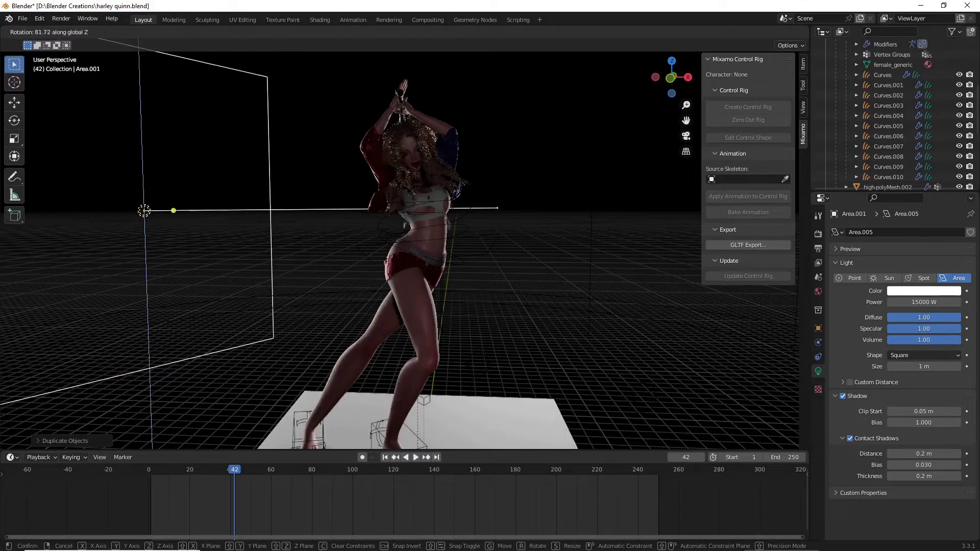
click(203, 163)
Move the copied area light slightly lower and farther out to the side of the character.
scroll(203, 162, down, 4)
middle_drag(203, 162, 223, 193)
scroll(235, 213, up, 3)
scroll(329, 235, down, 2)
key(g)
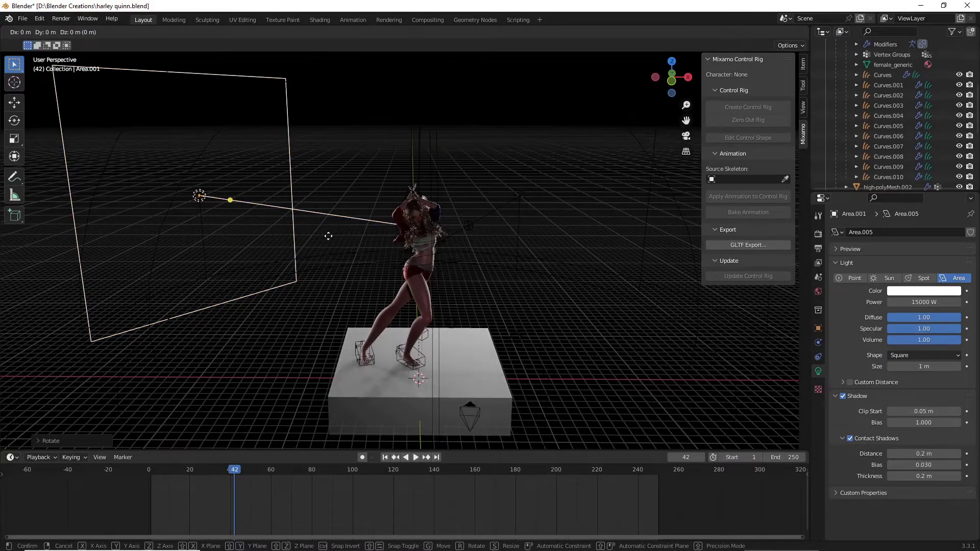
click(295, 286)
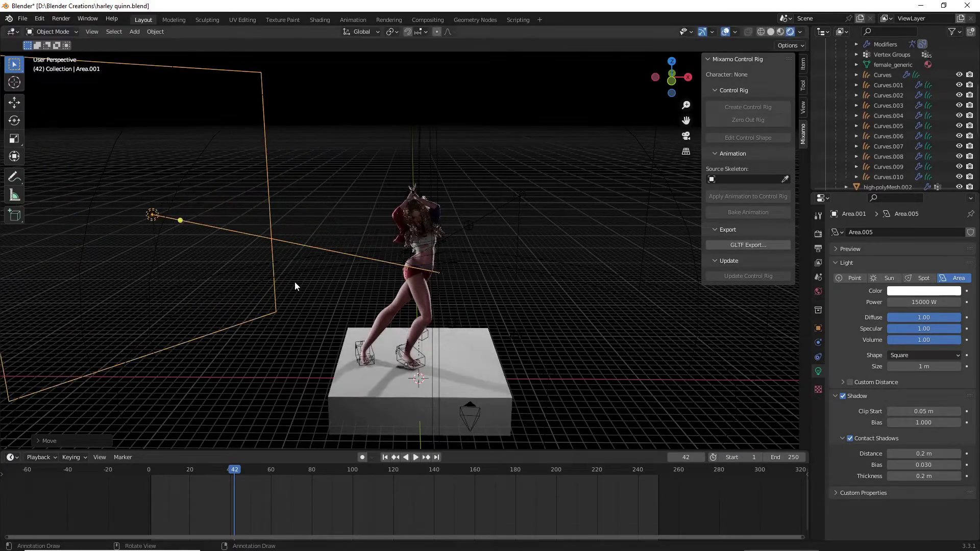
Turn the copied area light about 6° more around the global Z axis to adjust its aim at the character.
scroll(413, 295, up, 3)
mouse_move(413, 296)
middle_down()
mouse_move(433, 320)
mouse_move(421, 300)
middle_up()
scroll(411, 311, up, 1)
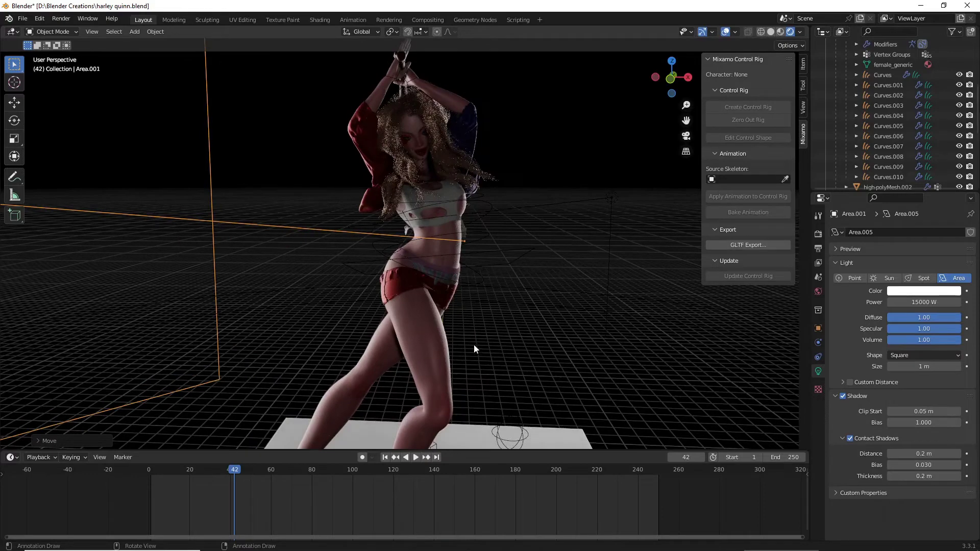
key(r)
key(z)
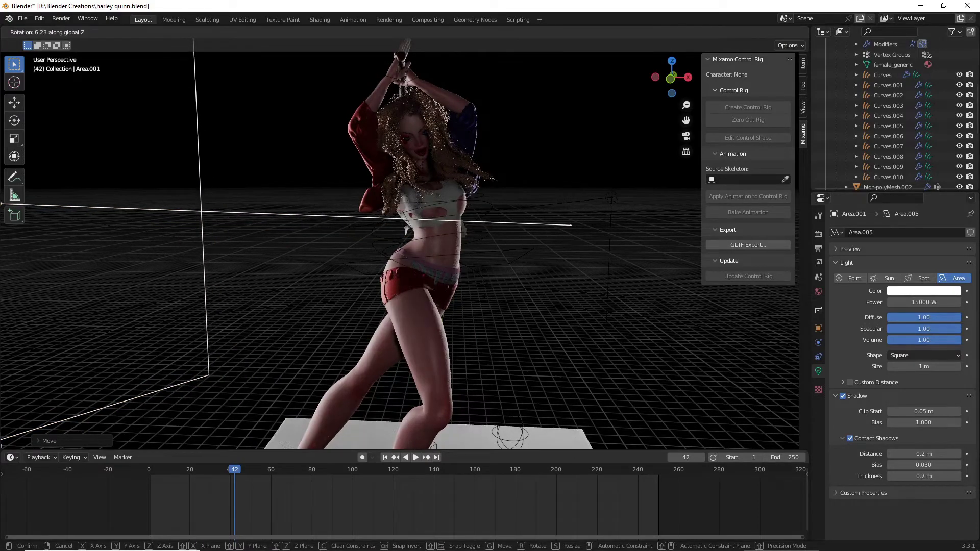
click(484, 291)
middle_drag(484, 291, 485, 282)
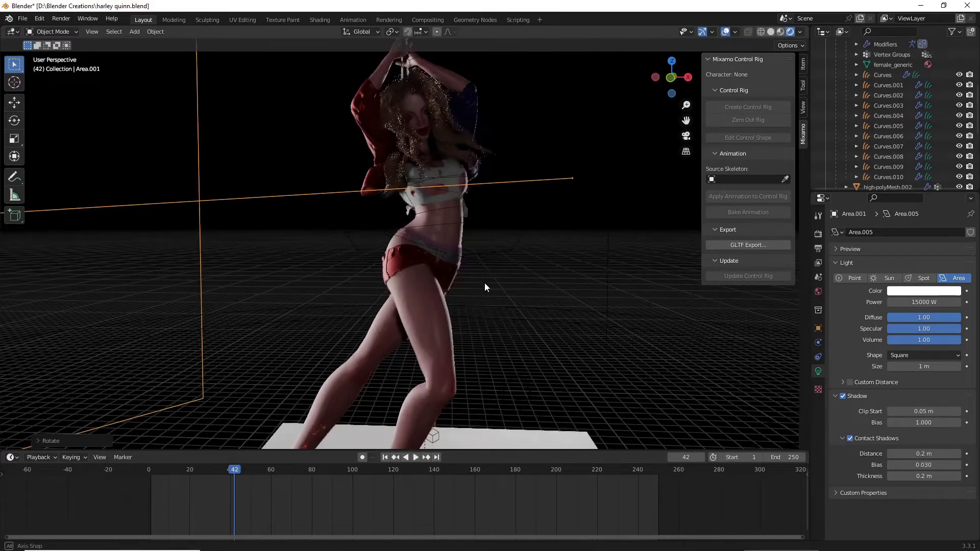
Examine the two-sided lighting on the character near and far, and review the light probe types that can be added.
scroll(480, 286, down, 2)
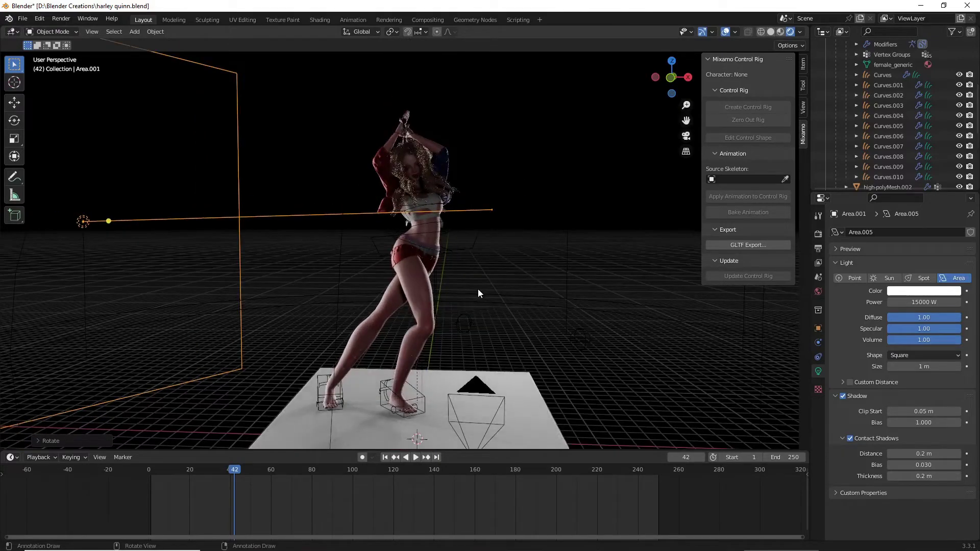
middle_drag(477, 289, 488, 289)
click(390, 214)
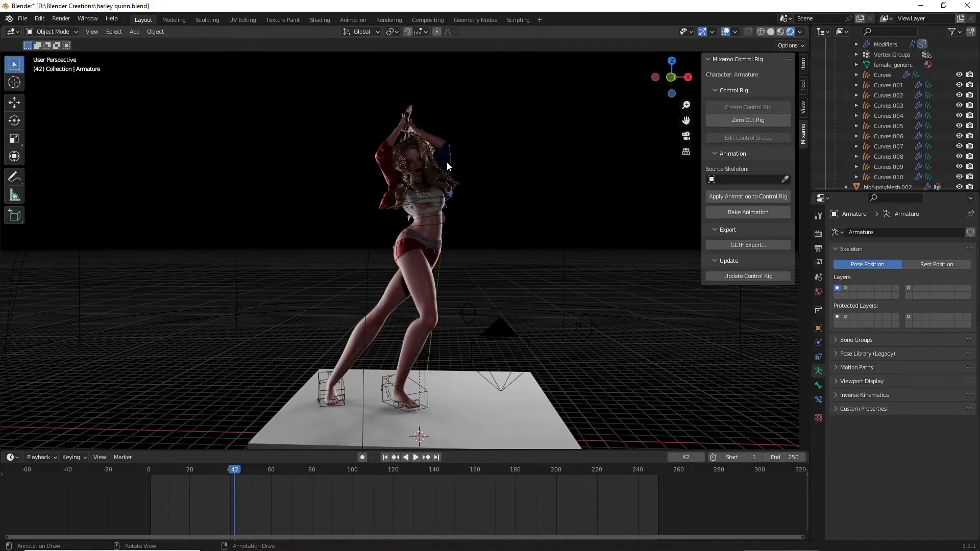
scroll(447, 166, up, 4)
drag(687, 120, 654, 247)
scroll(486, 163, up, 2)
scroll(462, 166, down, 3)
scroll(470, 167, down, 1)
scroll(421, 244, down, 2)
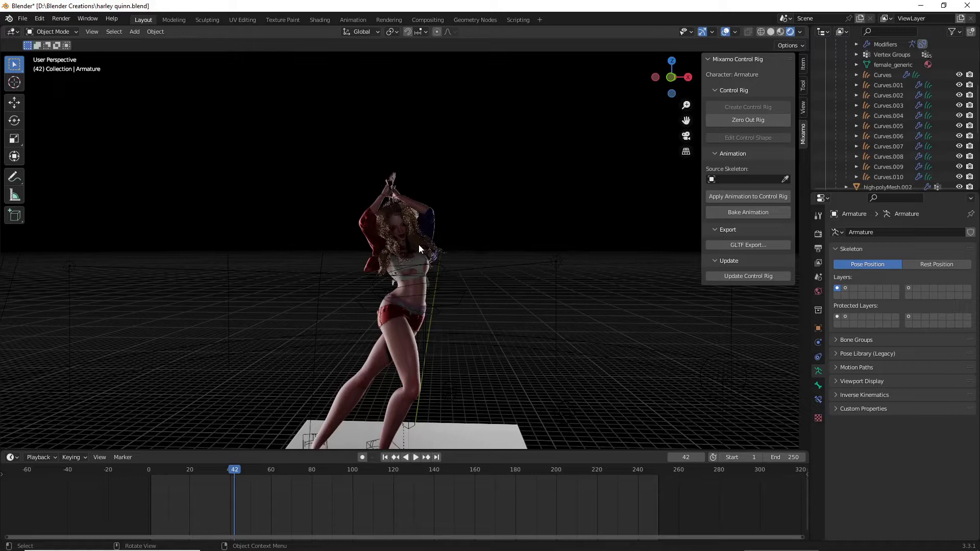
key(shift+a)
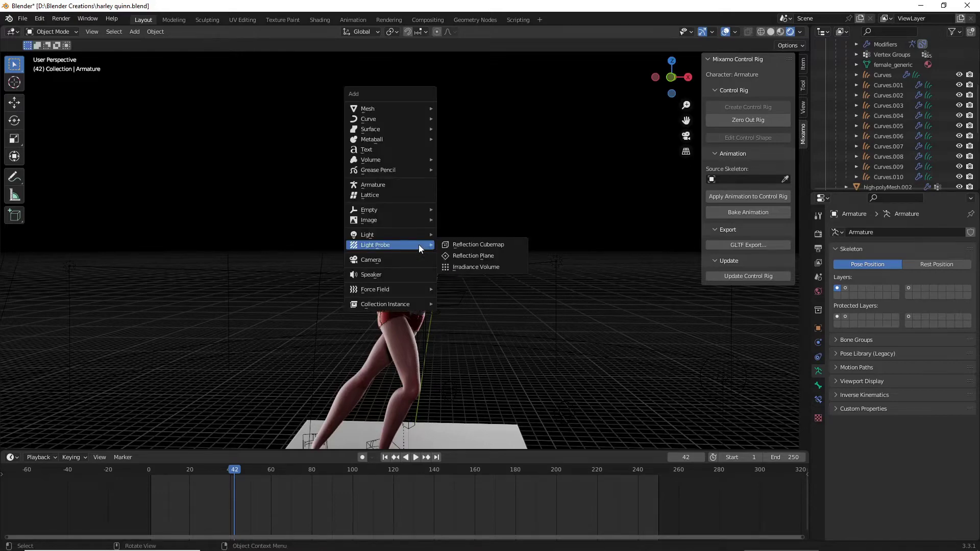
click(473, 268)
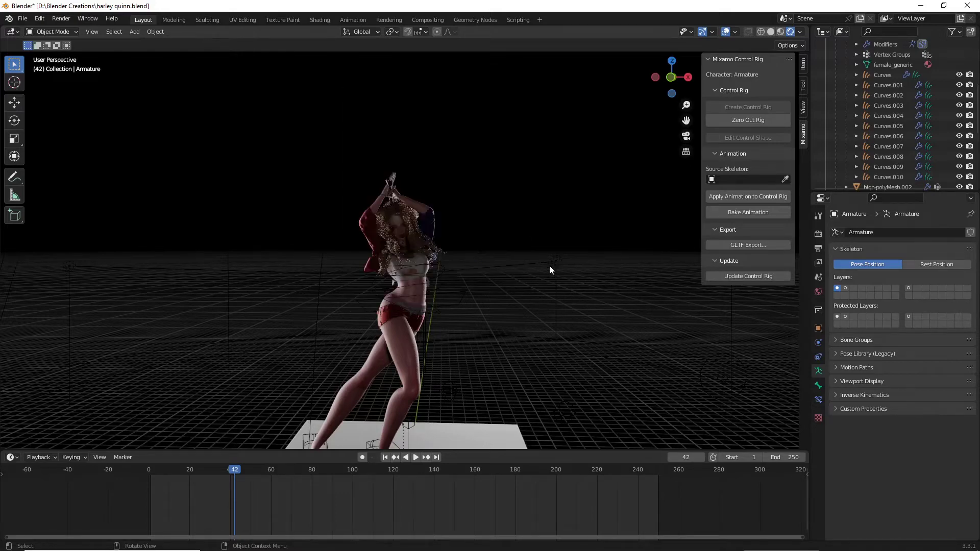
Duplicate the original area light and move the new copy about 29 m along negative global Y toward the character's front.
scroll(544, 271, down, 3)
middle_drag(522, 277, 570, 298)
scroll(540, 305, down, 3)
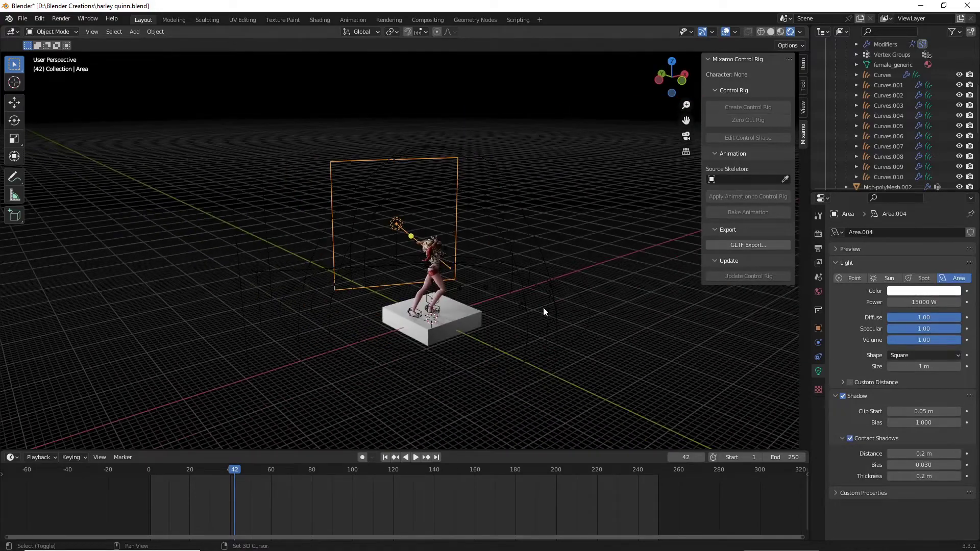
key(shift+d)
key(y)
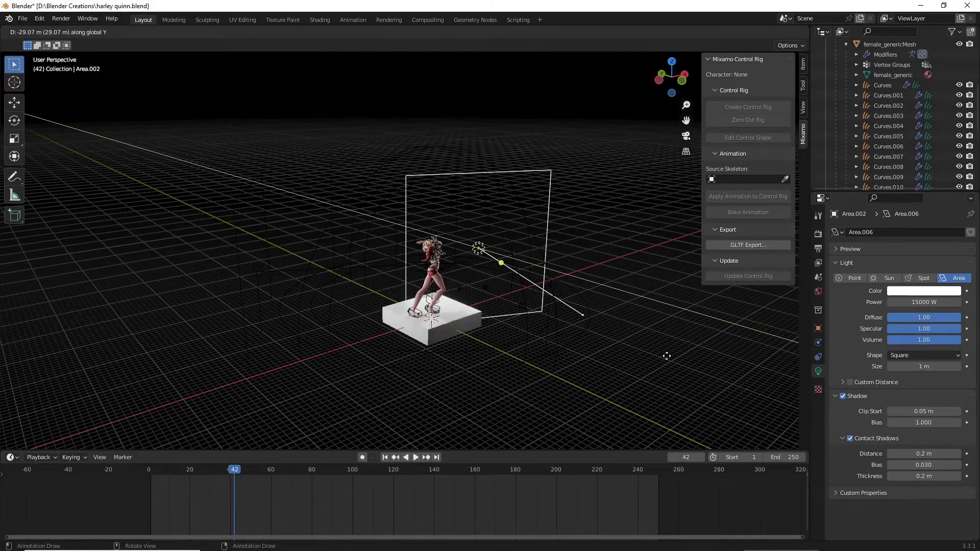
click(666, 356)
Rotate the new front area light about -108° around the global Z axis to aim it at the character.
key(r)
key(z)
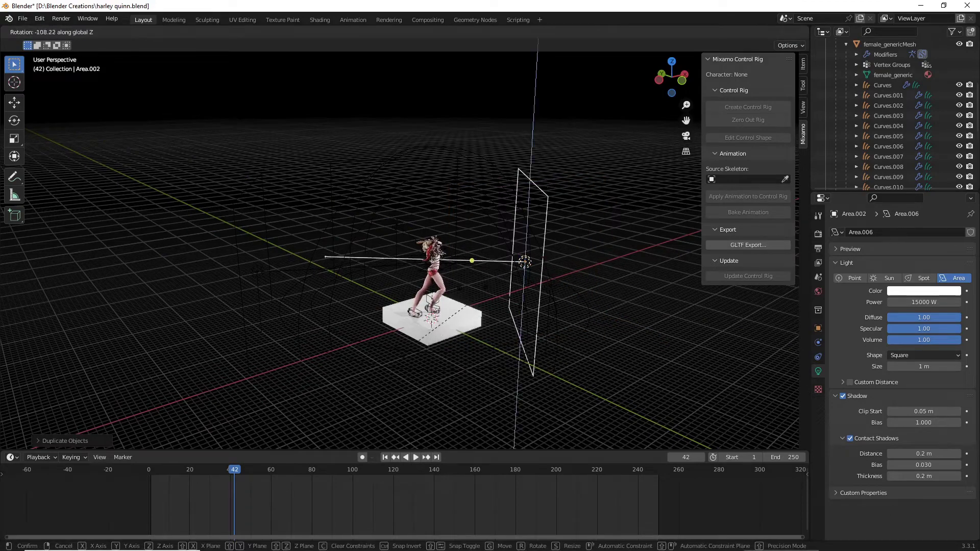
click(355, 262)
Move the front area light about 10 m along negative global X so it sits closer to the character's centre line.
scroll(517, 299, up, 4)
middle_drag(517, 299, 470, 284)
key(g)
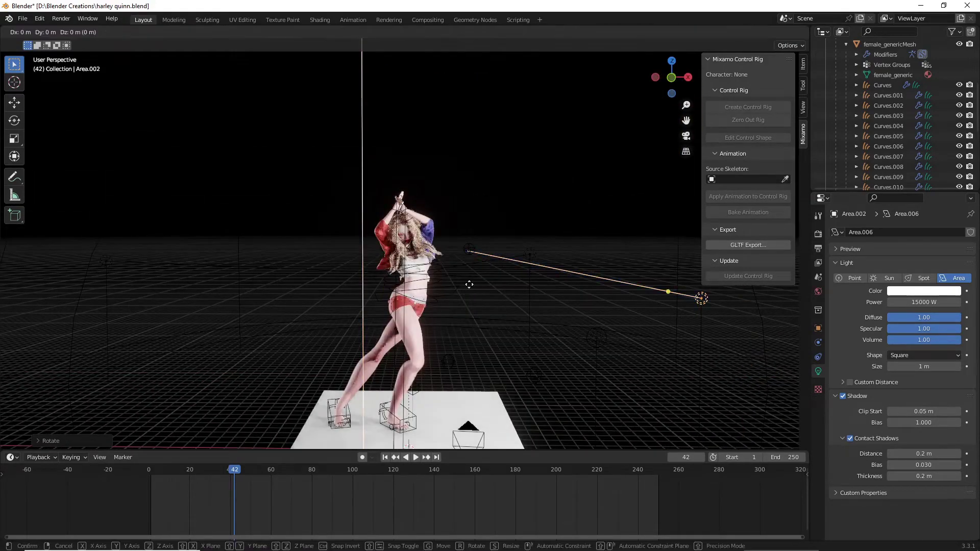
key(x)
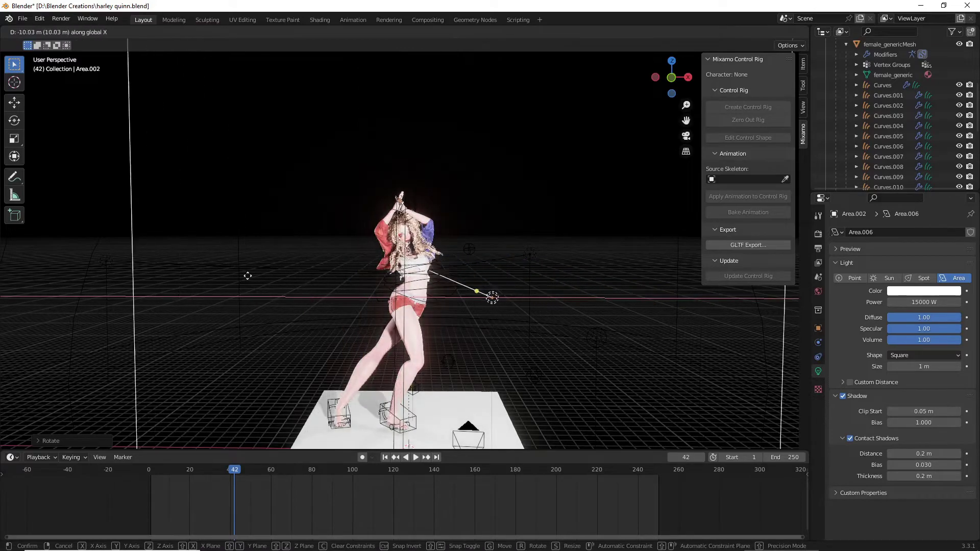
click(241, 262)
scroll(360, 245, up, 5)
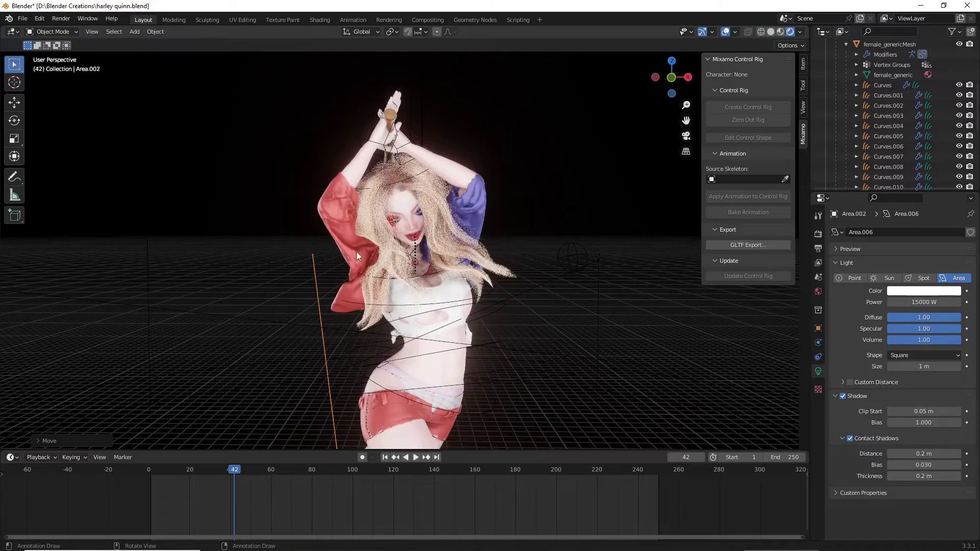
Tilt the front area light around the global X axis and scale it down to a small panel.
scroll(357, 252, down, 5)
scroll(432, 306, down, 2)
middle_drag(432, 307, 397, 305)
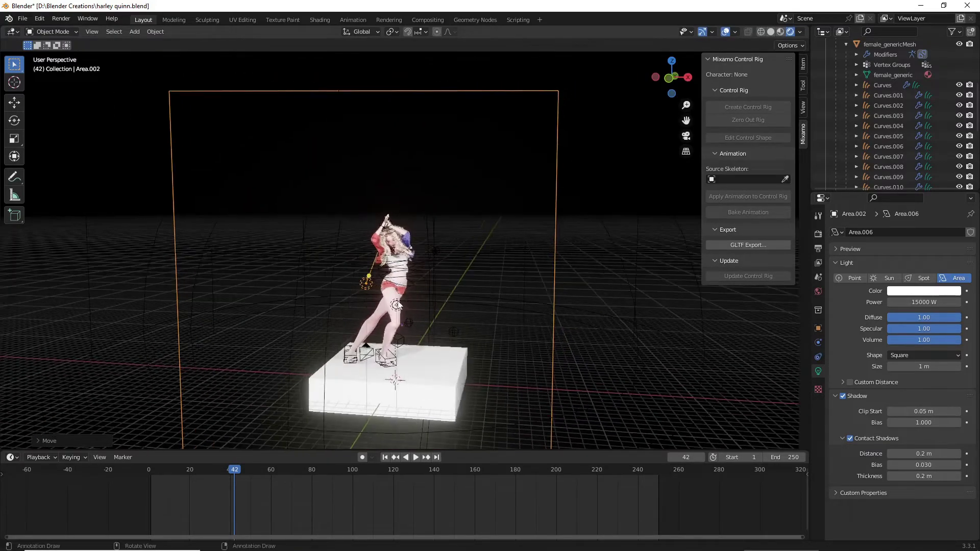
key(r)
key(x)
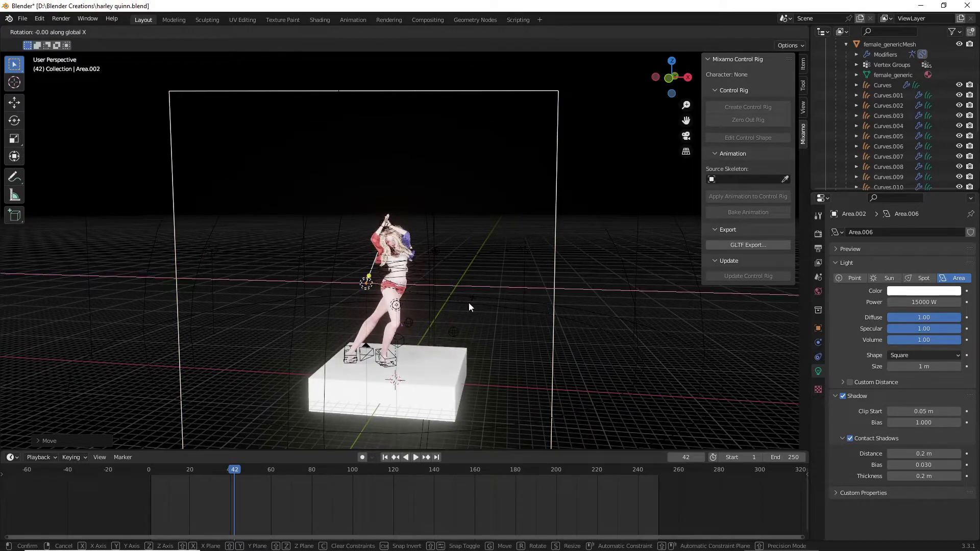
click(549, 347)
key(s)
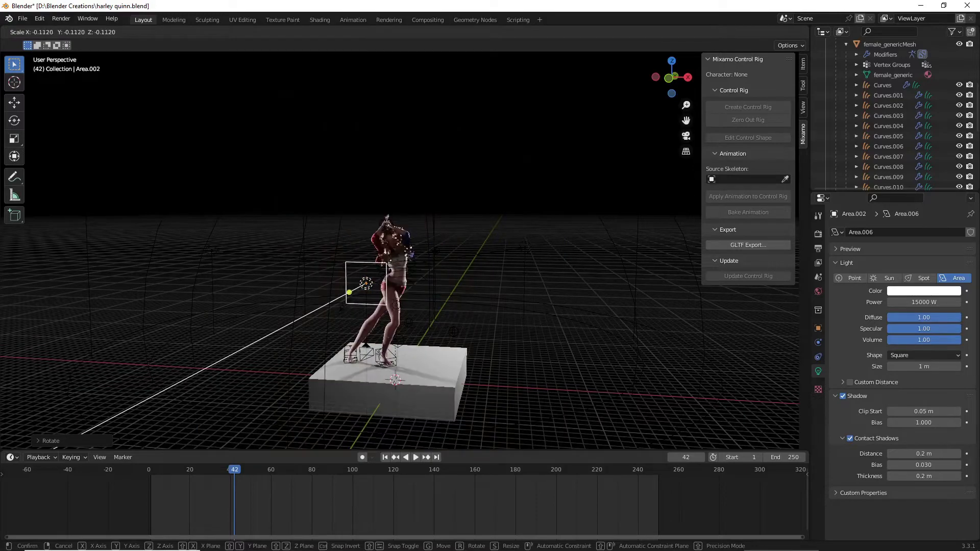
click(456, 315)
Reposition the small front area light so it is centred in front of the character's upper body.
scroll(456, 315, up, 6)
middle_drag(456, 314, 387, 314)
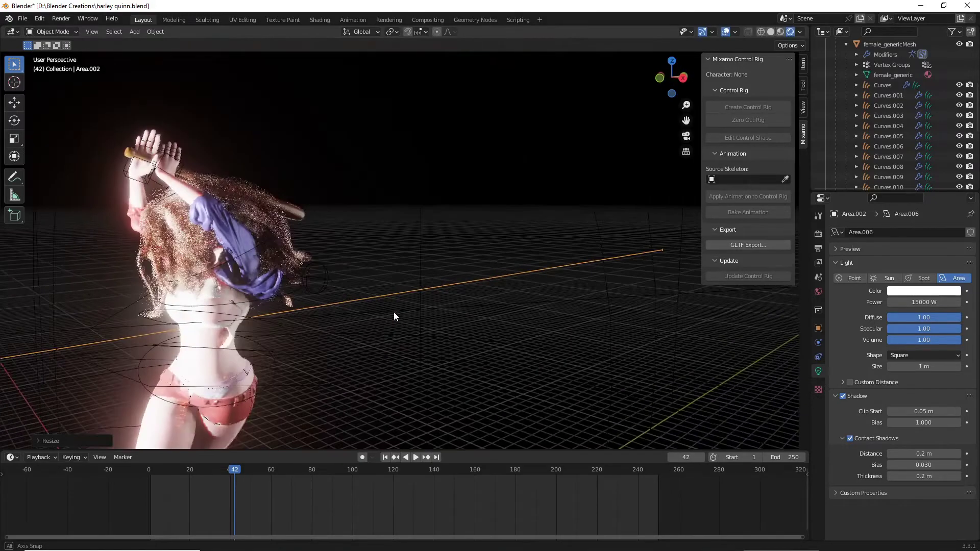
scroll(387, 313, down, 5)
key(g)
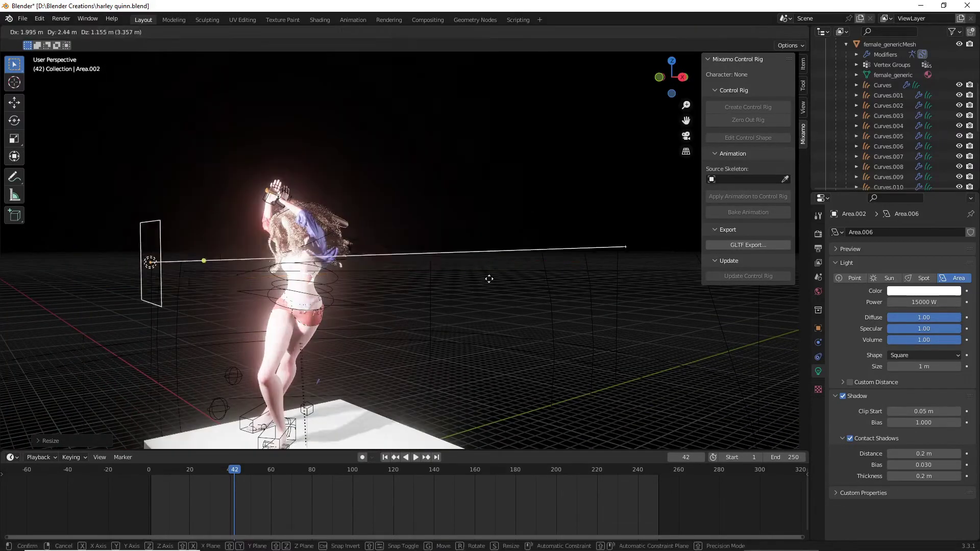
click(587, 275)
middle_drag(519, 275, 620, 278)
key(g)
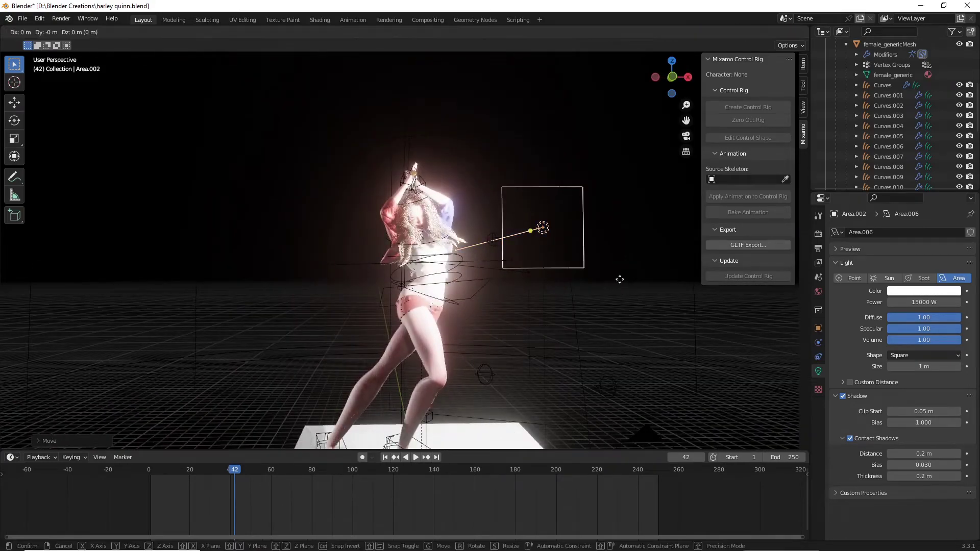
click(556, 298)
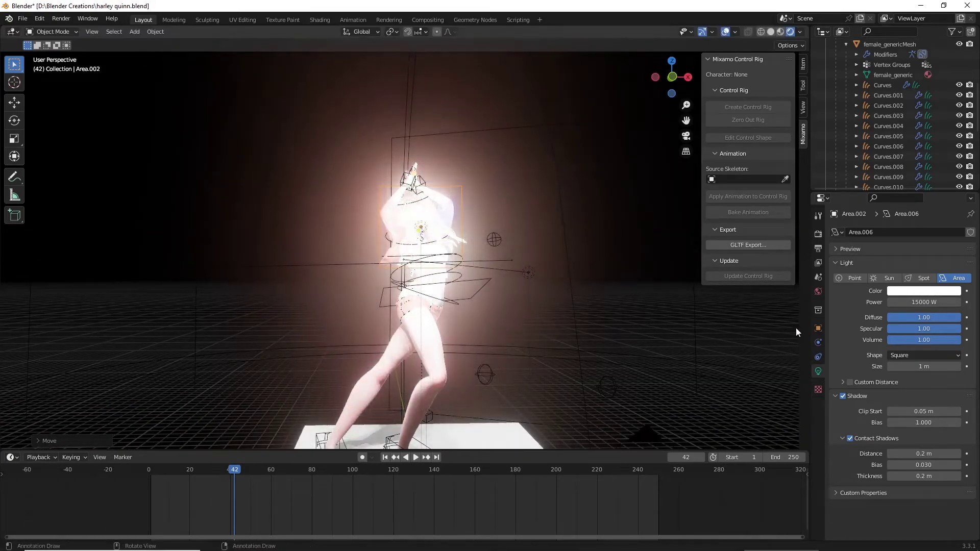
Set the power of the small front area light to 75 W.
middle_drag(776, 333, 632, 313)
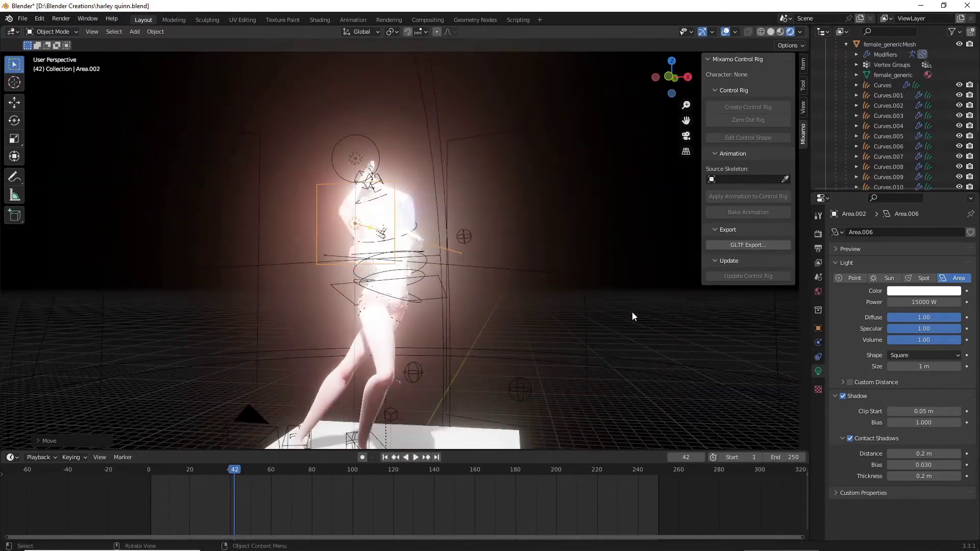
scroll(633, 316, up, 3)
click(922, 302)
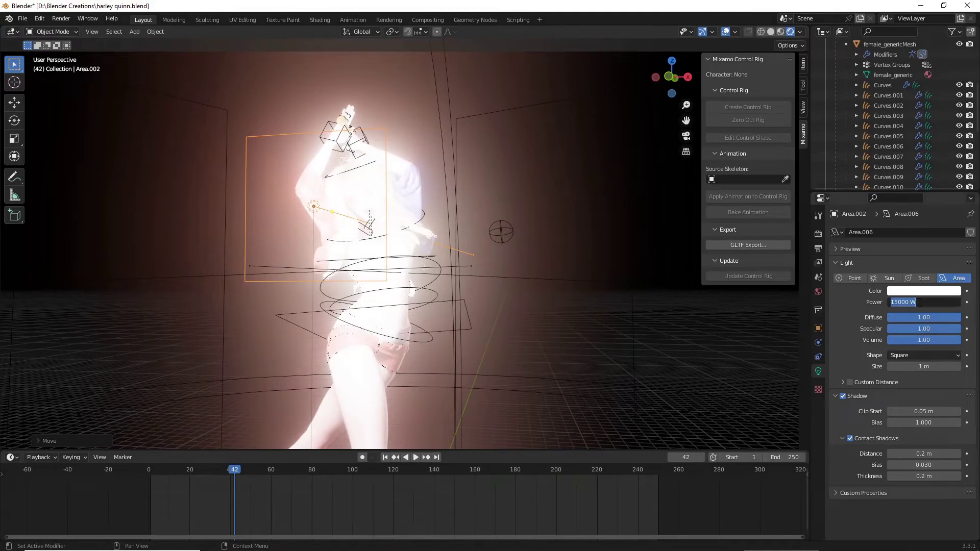
text(75)
key(Return)
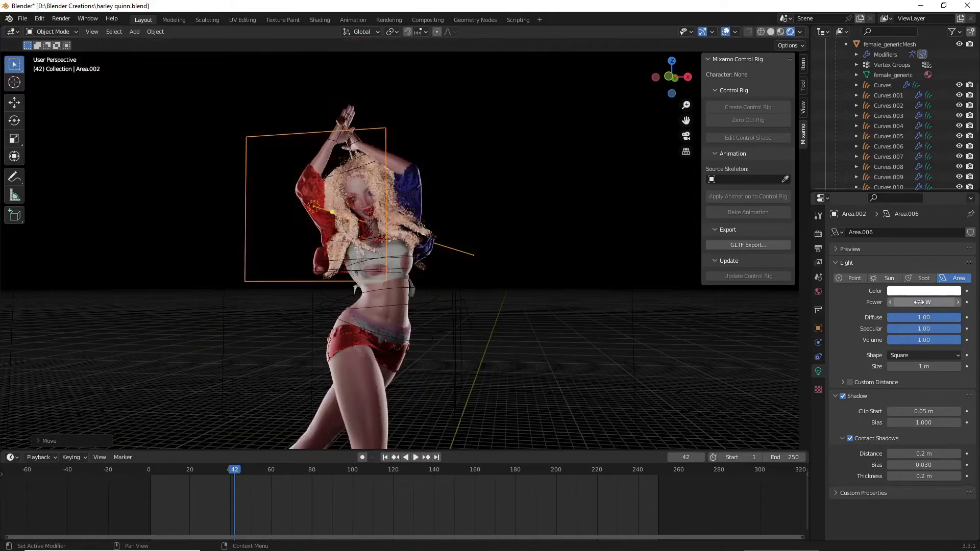
Examine how the front light falls on the character, from different distances and through the camera, with the area light selected and deselected.
scroll(621, 195, up, 3)
click(611, 192)
scroll(603, 202, down, 6)
click(354, 222)
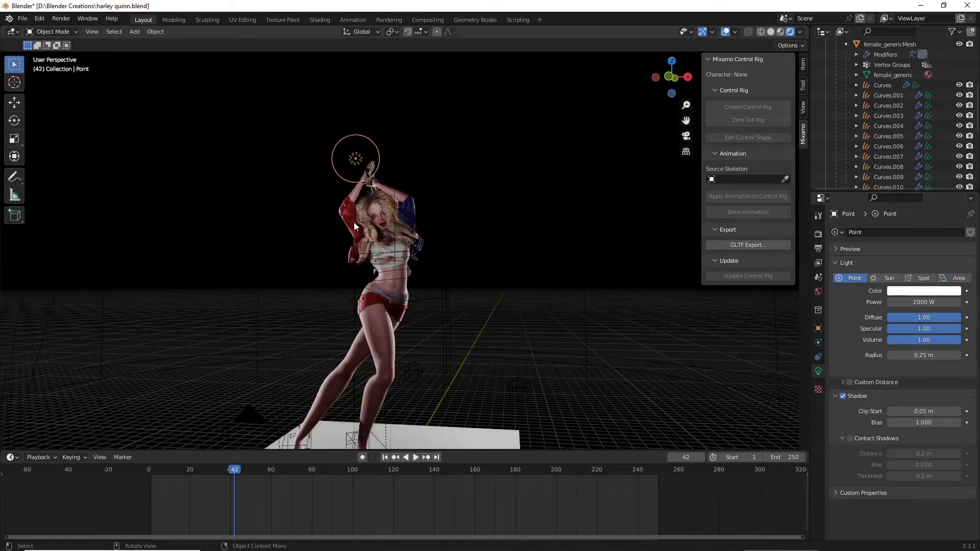
click(348, 226)
middle_drag(480, 241, 504, 243)
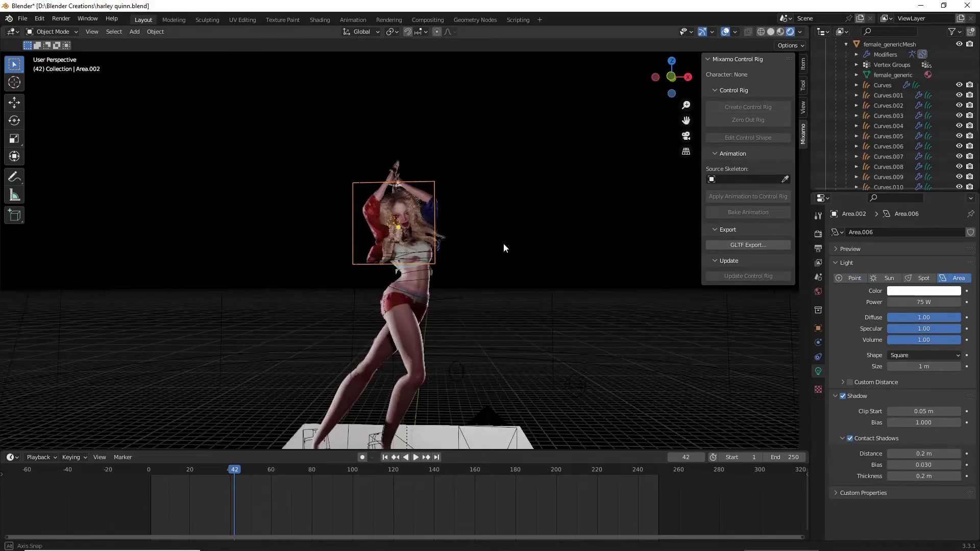
scroll(496, 240, up, 3)
scroll(503, 236, up, 4)
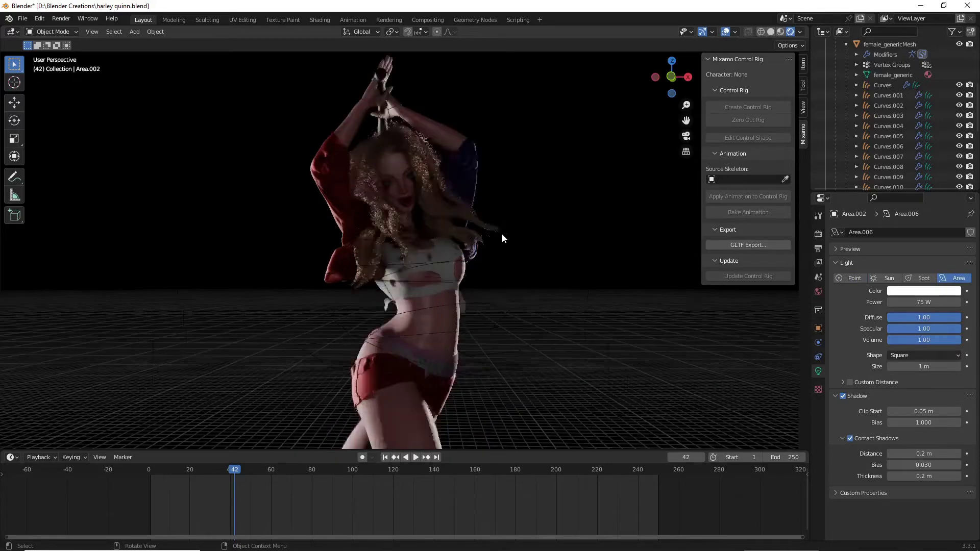
scroll(503, 232, down, 4)
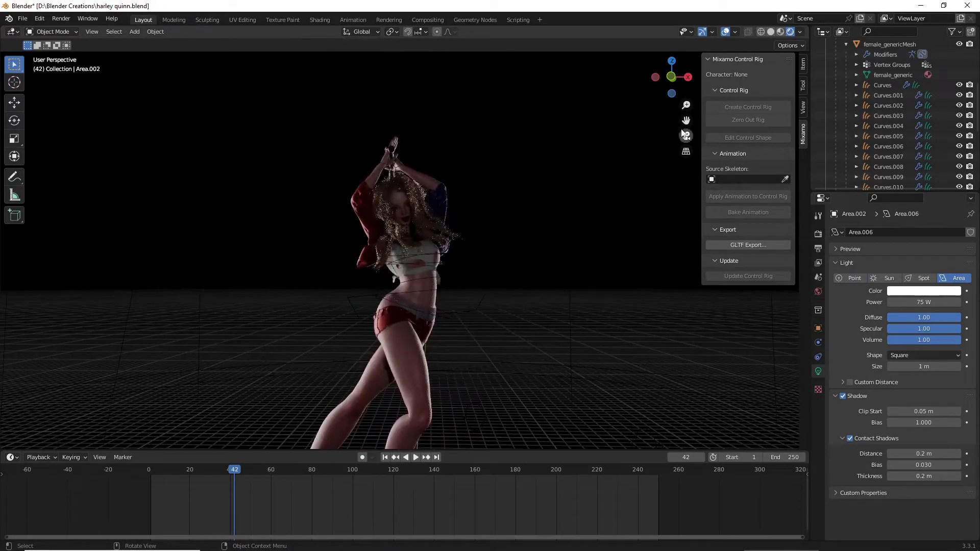
key(KP_0)
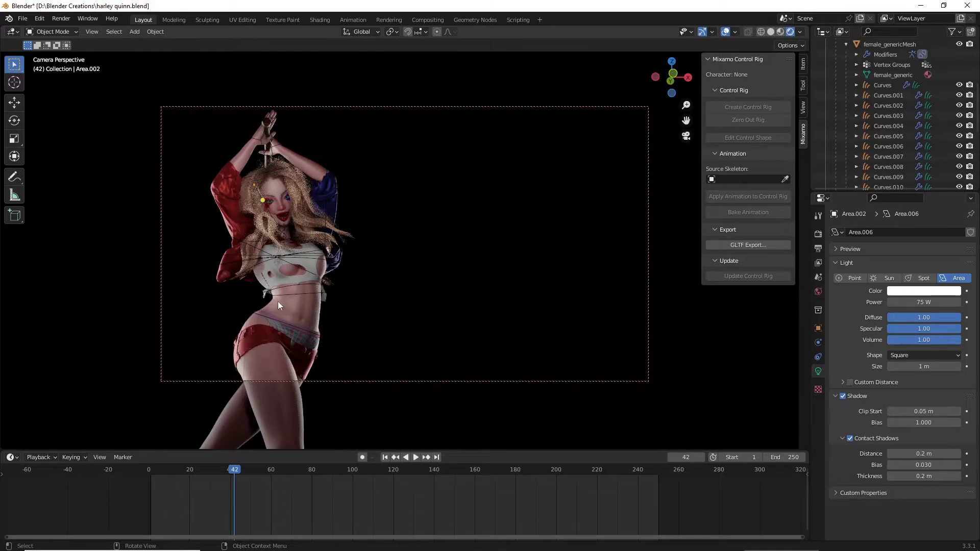
Delete the stray light near the camera, using solid shading to find it, and check the rendered result through the camera.
click(686, 136)
scroll(483, 199, down, 4)
click(231, 233)
middle_drag(438, 329, 489, 342)
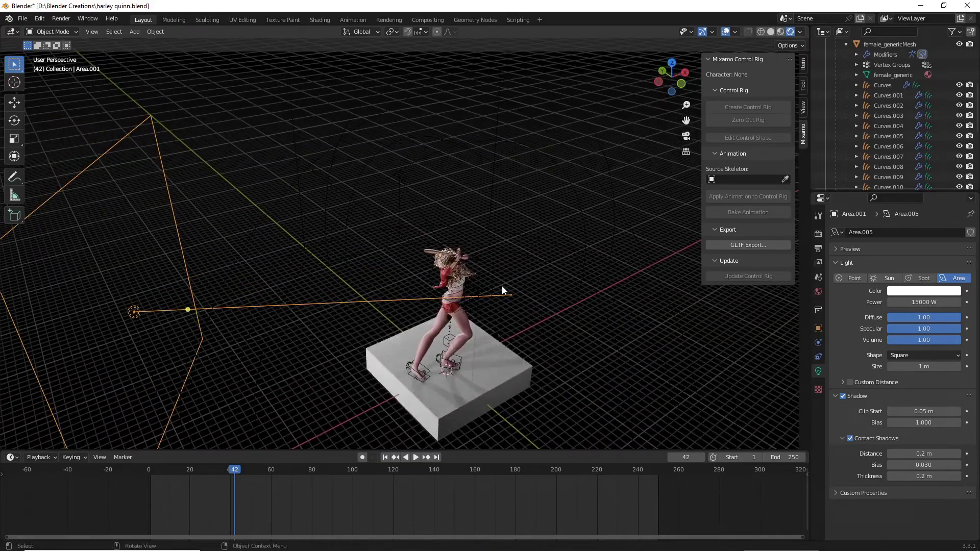
drag(686, 121, 486, 192)
mouse_move(411, 254)
middle_down()
mouse_move(461, 231)
mouse_move(510, 227)
middle_up()
click(771, 33)
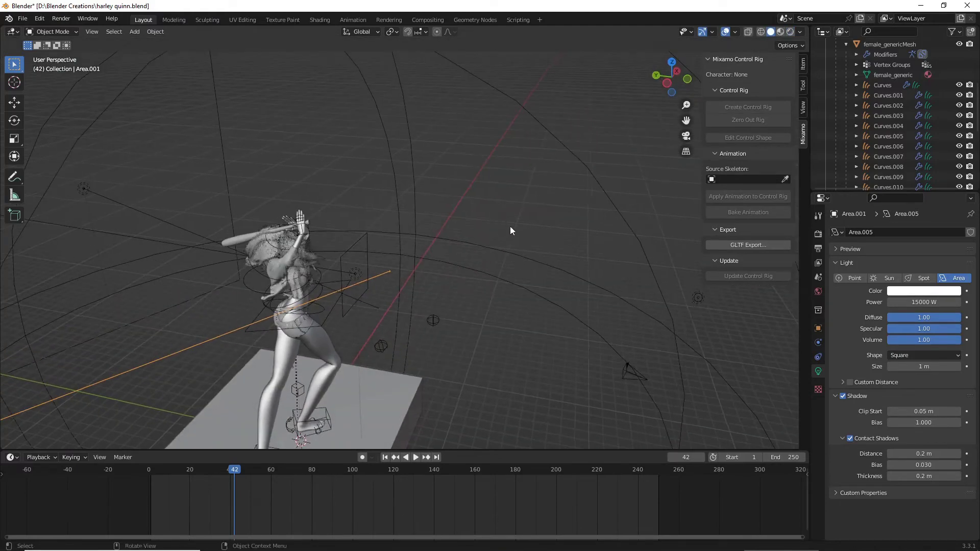
click(698, 299)
key(Delete)
click(789, 32)
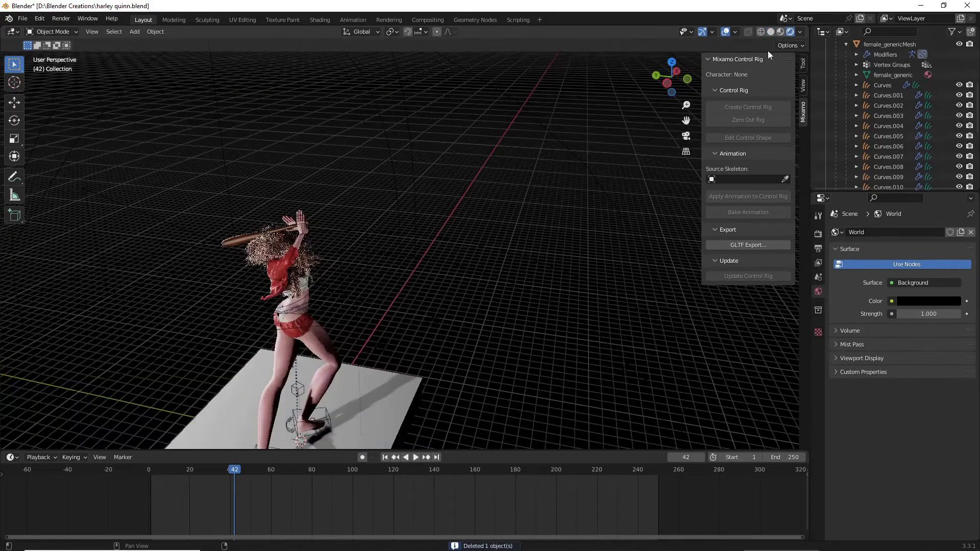
middle_drag(414, 193, 366, 178)
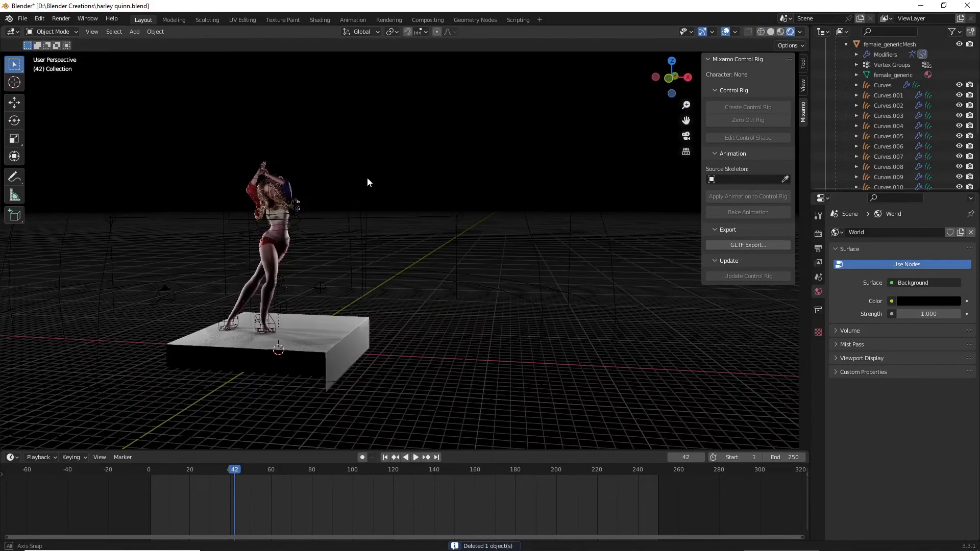
click(687, 136)
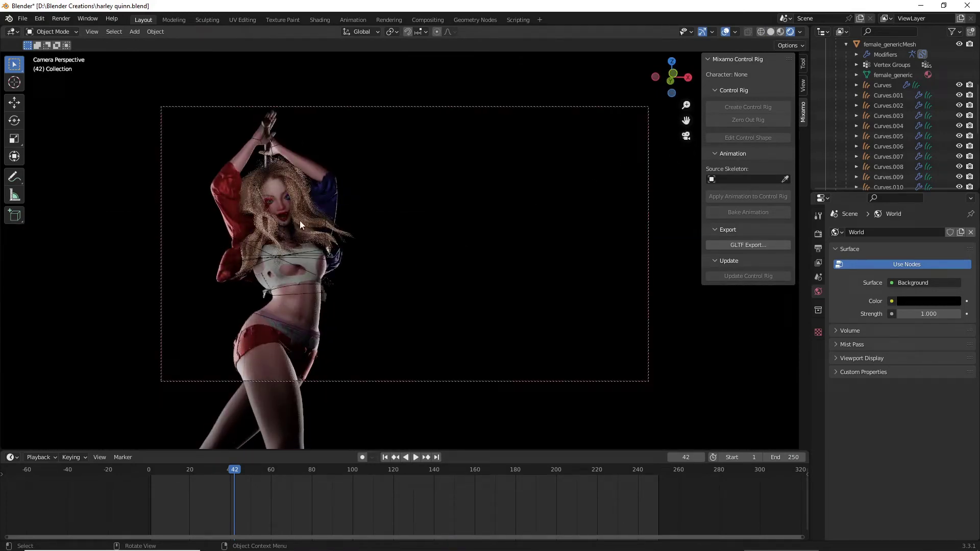
Raise the power of the large area light beside the character to 17000 W and finally to 20000 W.
click(687, 136)
click(204, 226)
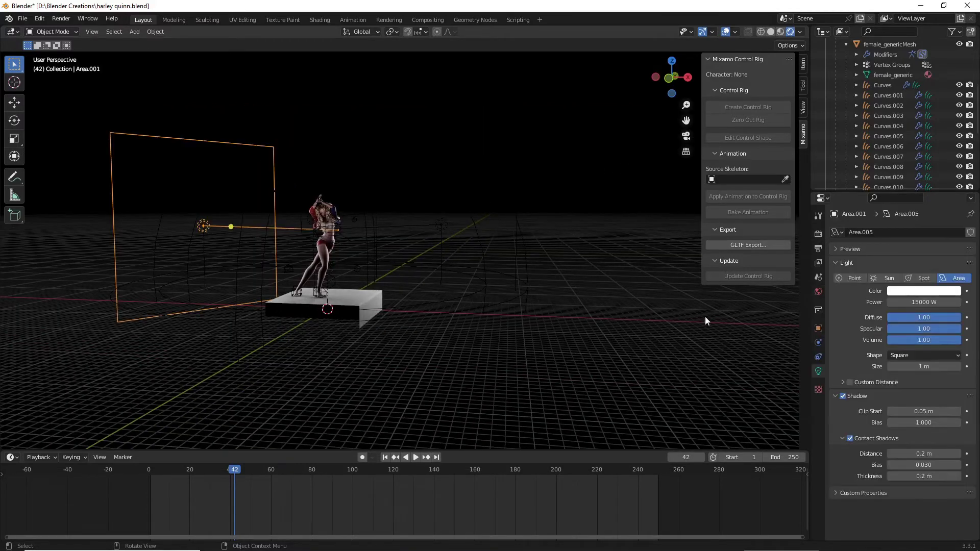
click(914, 303)
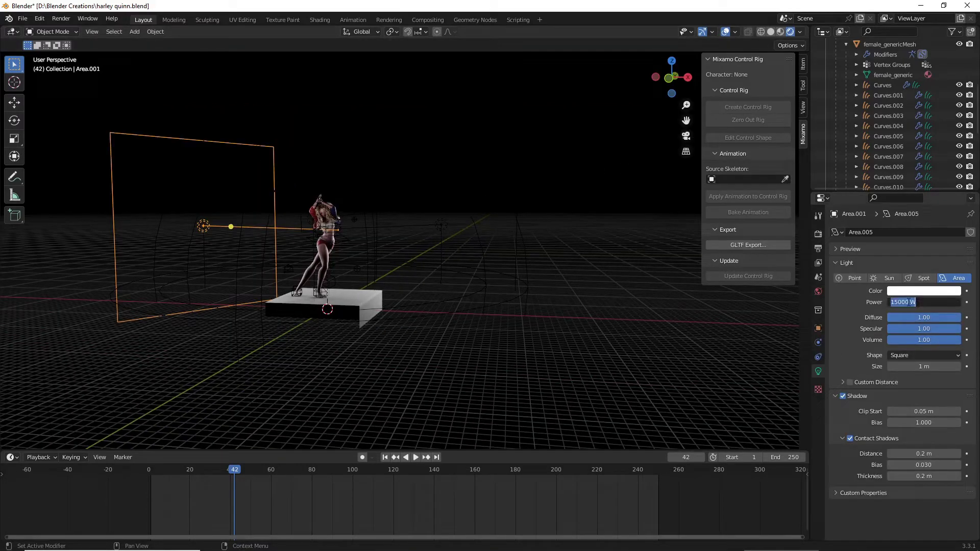
text(17000)
key(Return)
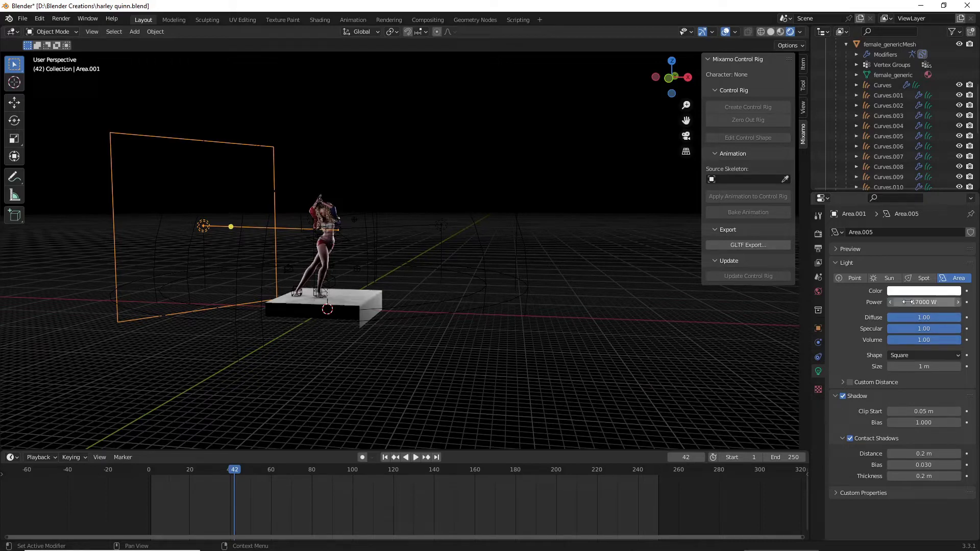
click(687, 136)
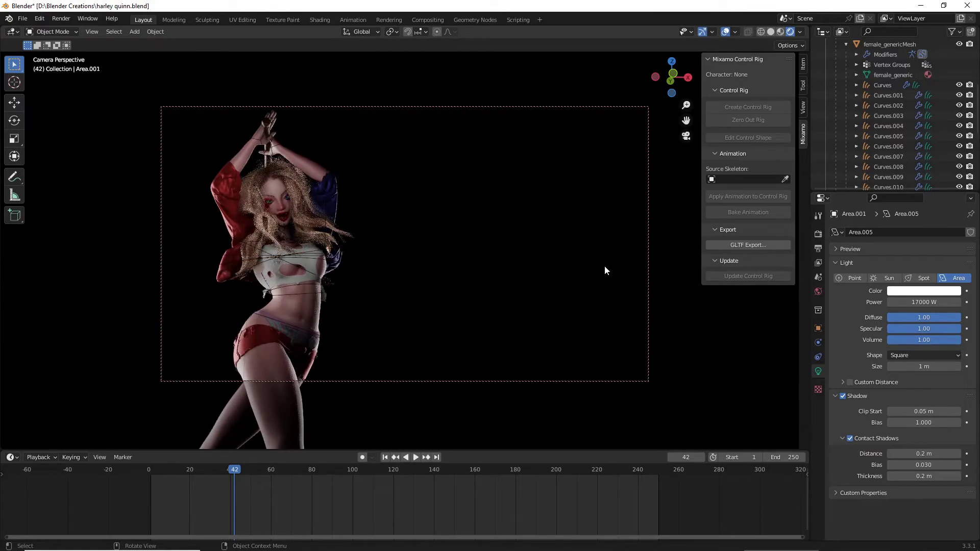
click(924, 302)
text(2)
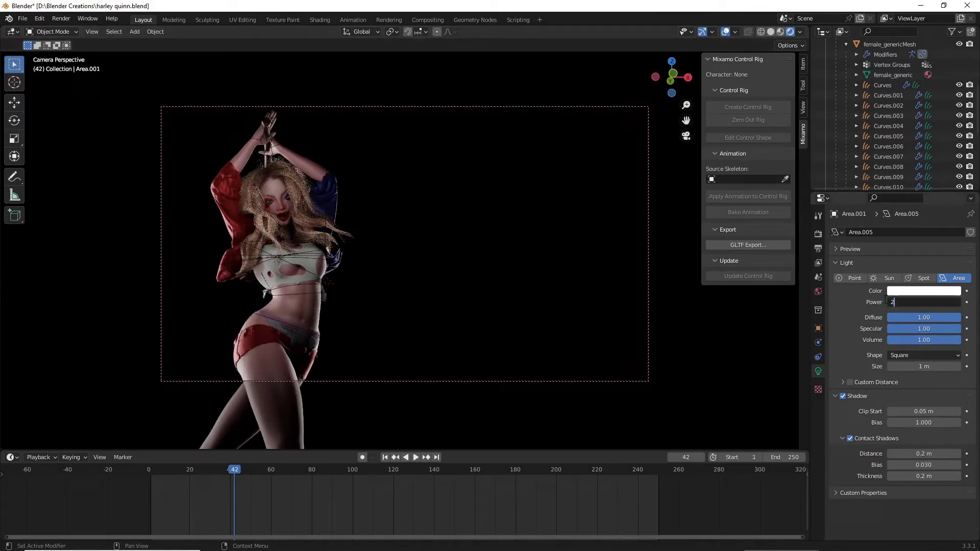
text(0000)
key(Return)
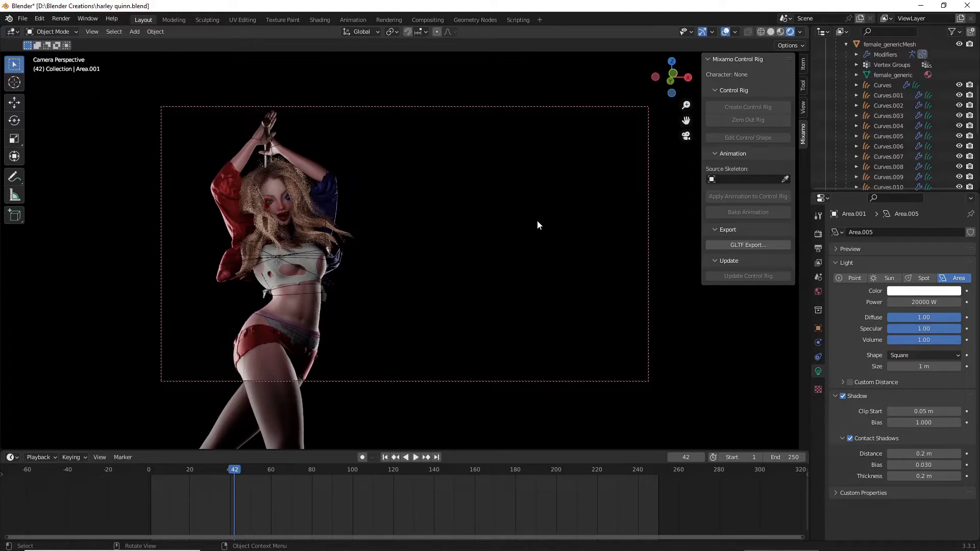
Move the large side area light along the global X axis closer to the character and check the camera view with it deselected.
click(686, 137)
scroll(438, 247, down, 5)
middle_drag(439, 246, 433, 275)
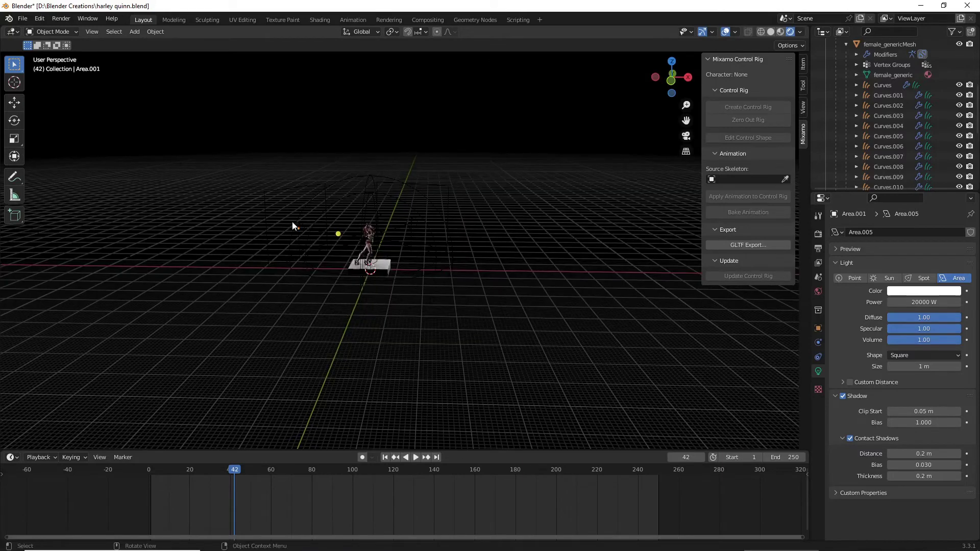
click(304, 229)
scroll(314, 240, up, 3)
key(g)
key(y)
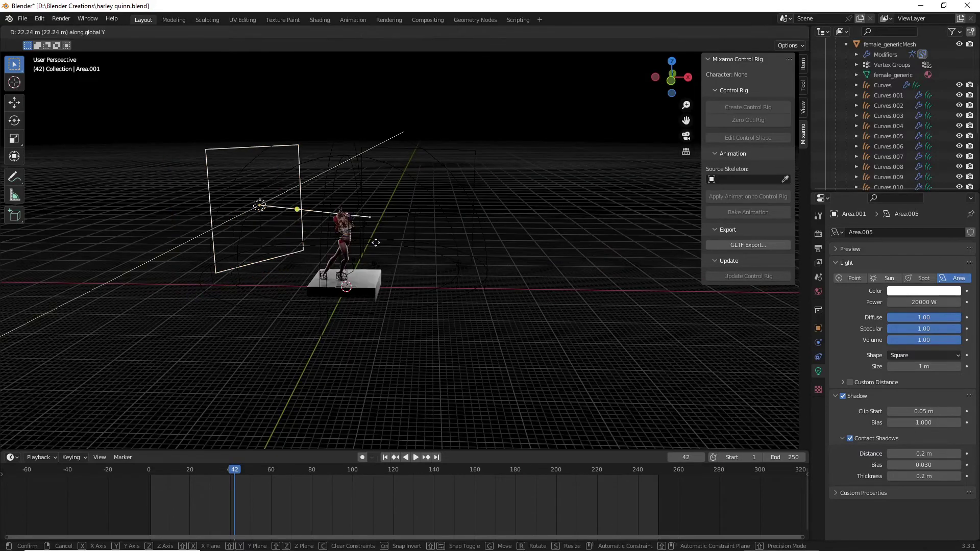
key(x)
click(373, 252)
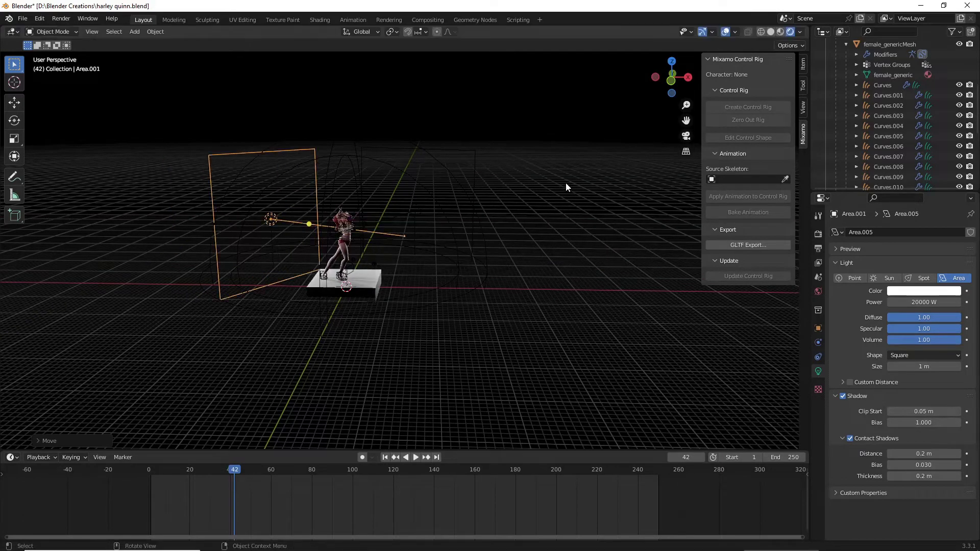
click(685, 136)
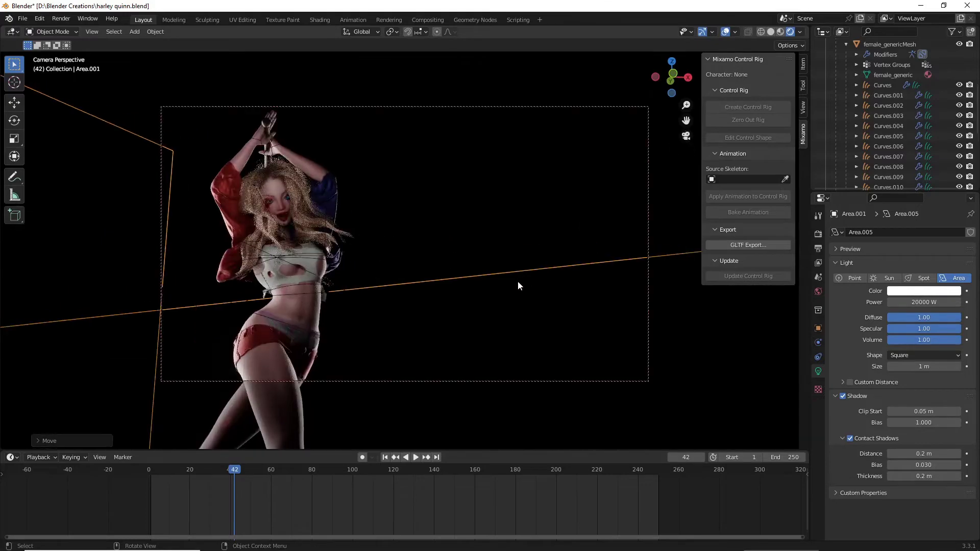
click(420, 202)
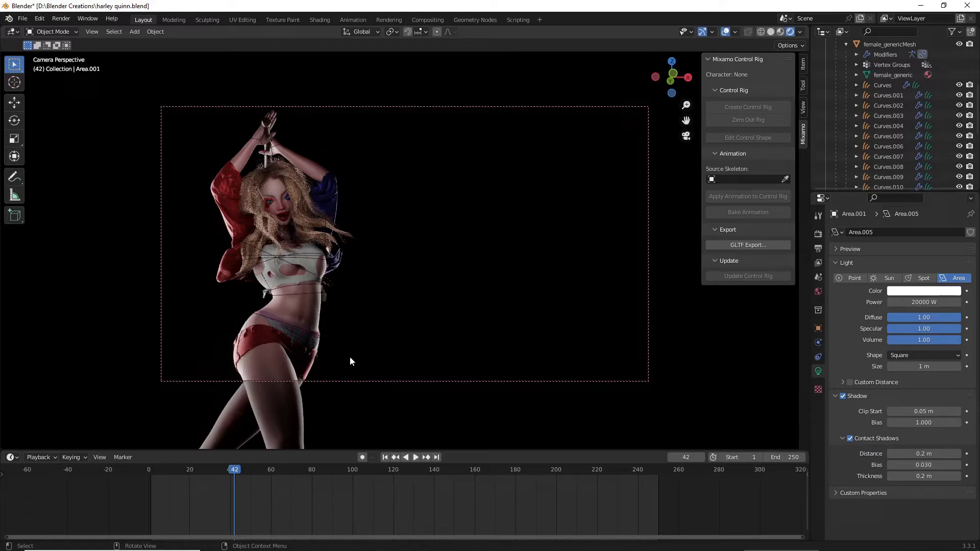
Reselect the large side area light and rotate it slightly to adjust its aim at the character.
click(686, 136)
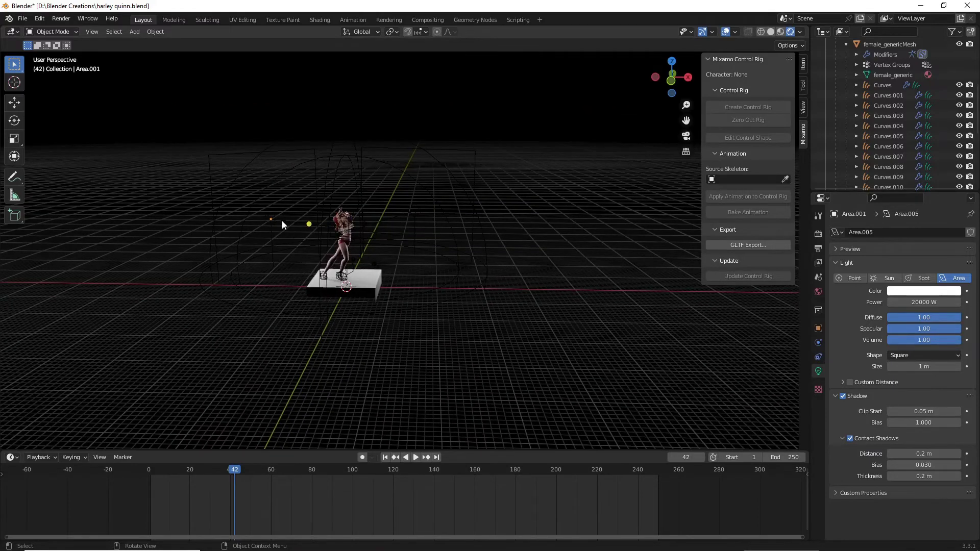
click(283, 222)
middle_drag(299, 239, 331, 261)
scroll(424, 277, up, 1)
key(r)
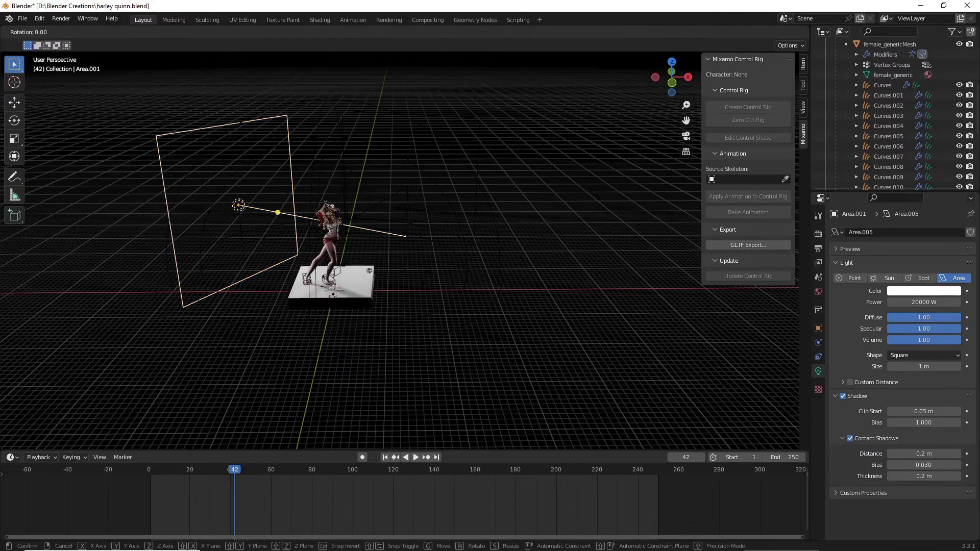
click(448, 234)
Move the large side area light several metres along negative global Y and check the lighting through the camera.
key(g)
key(y)
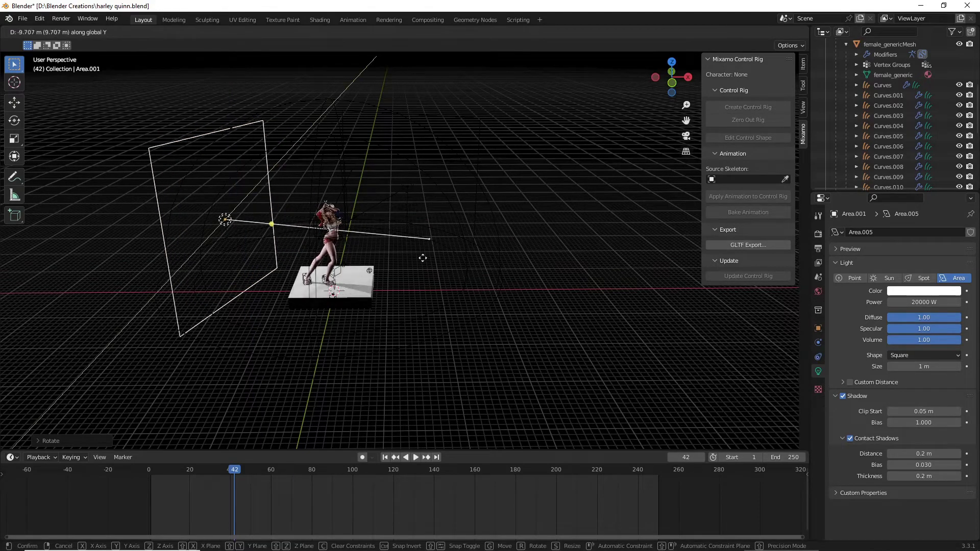
click(427, 245)
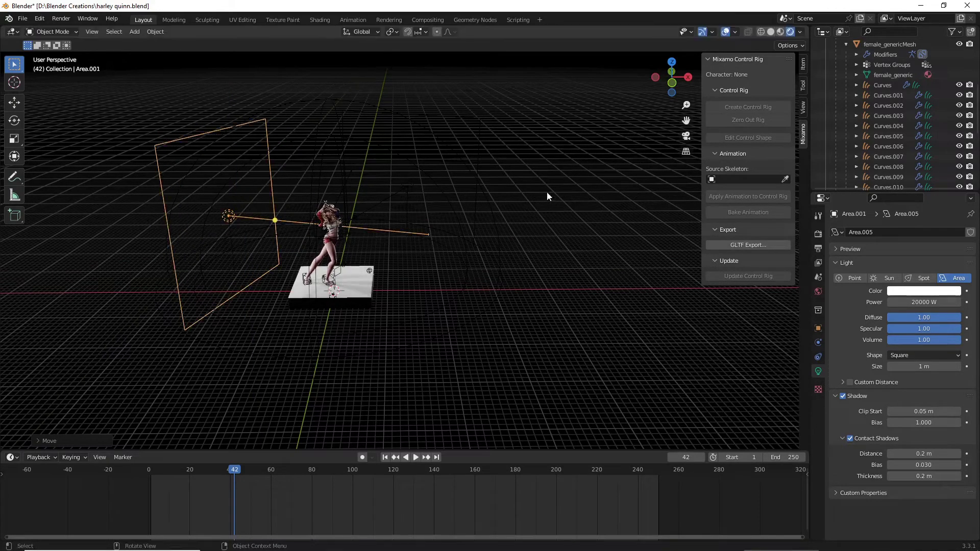
click(685, 136)
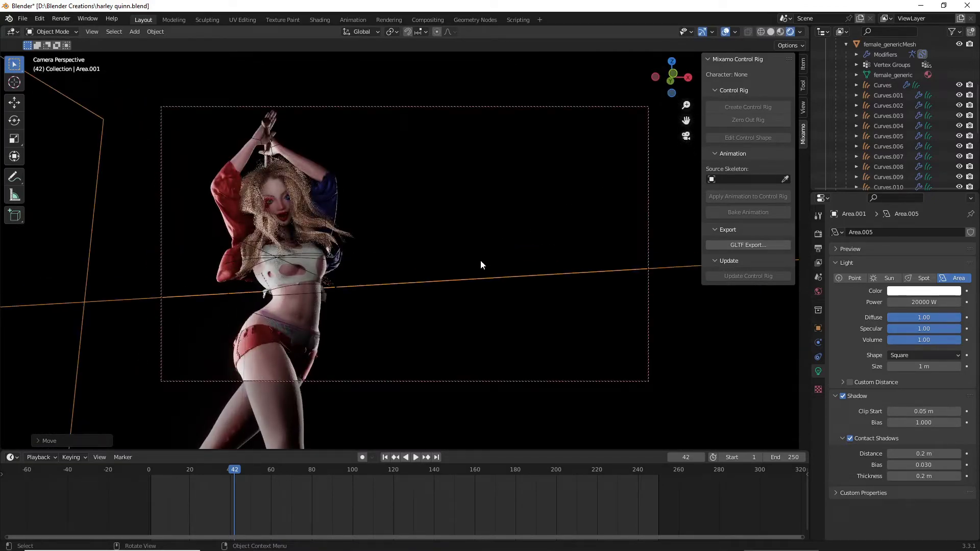
Move the large side area light about -4.4 m along the global X axis, away from the character.
key(g)
key(y)
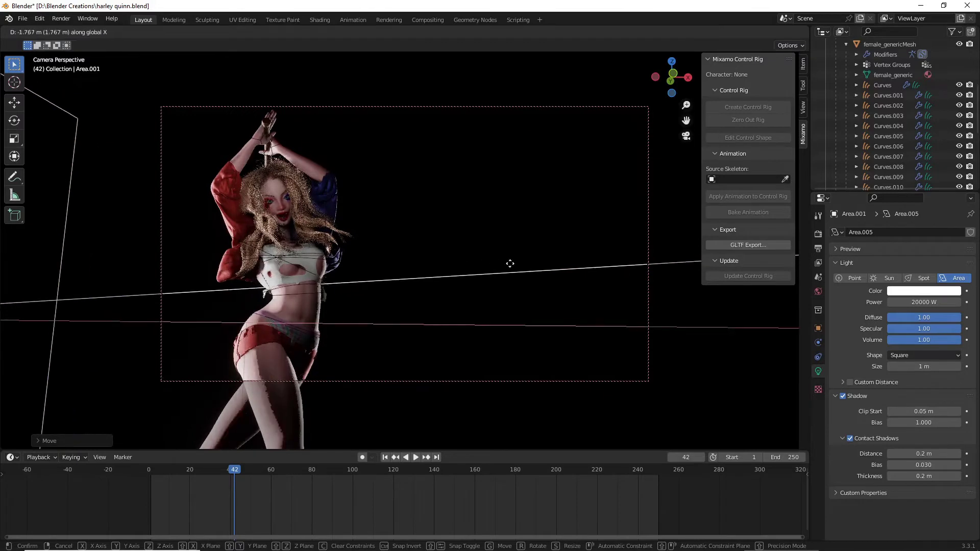
key(x)
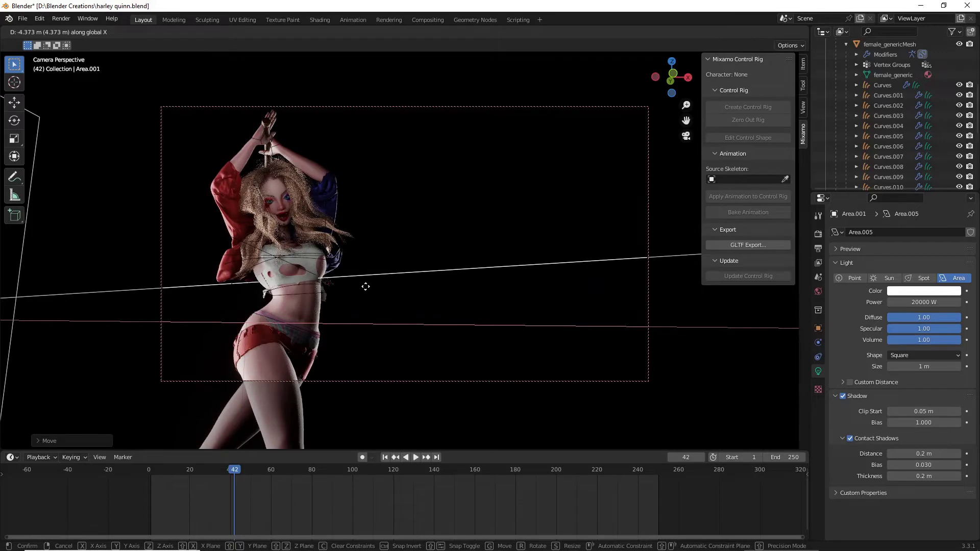
click(365, 286)
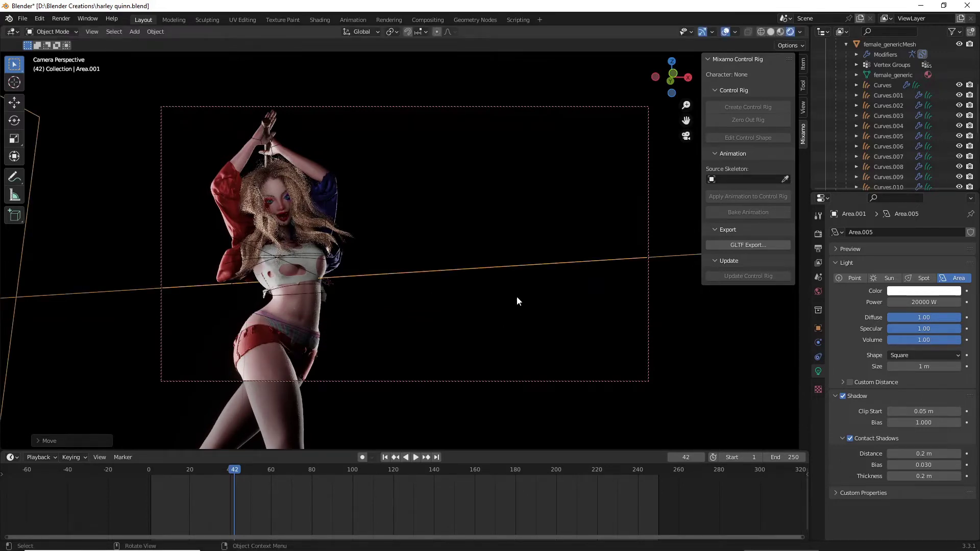
Rotate the large side area light around the global Z axis to aim it more directly at the character.
click(686, 135)
middle_drag(448, 271, 453, 275)
key(r)
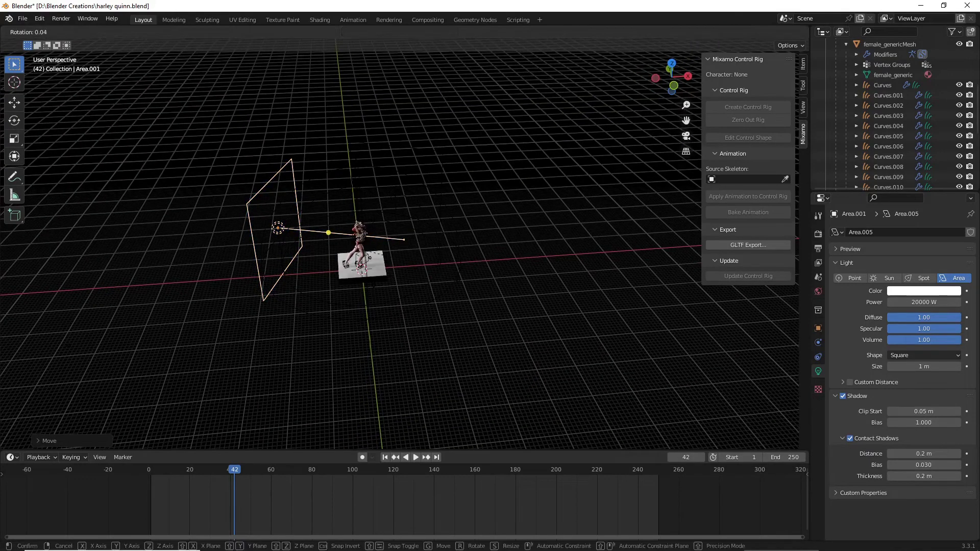
key(y)
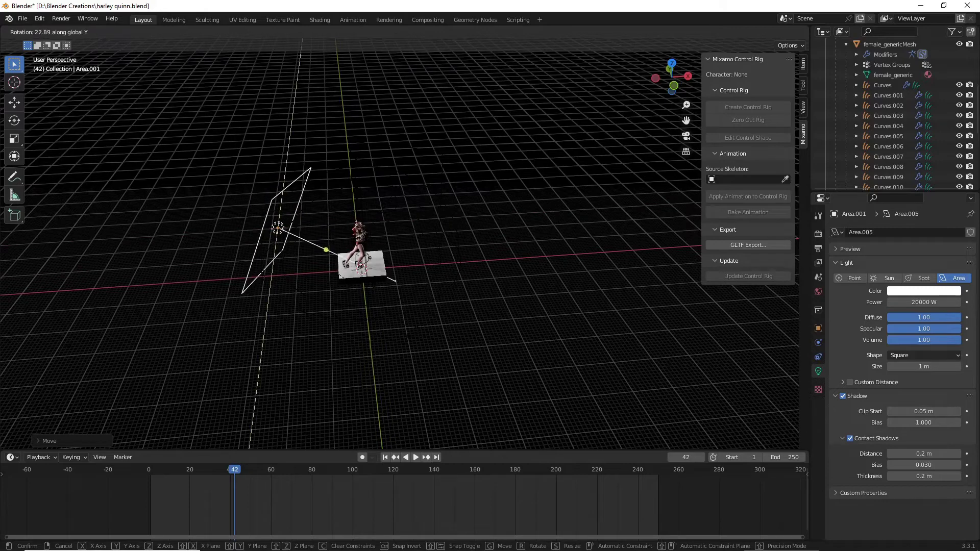
key(z)
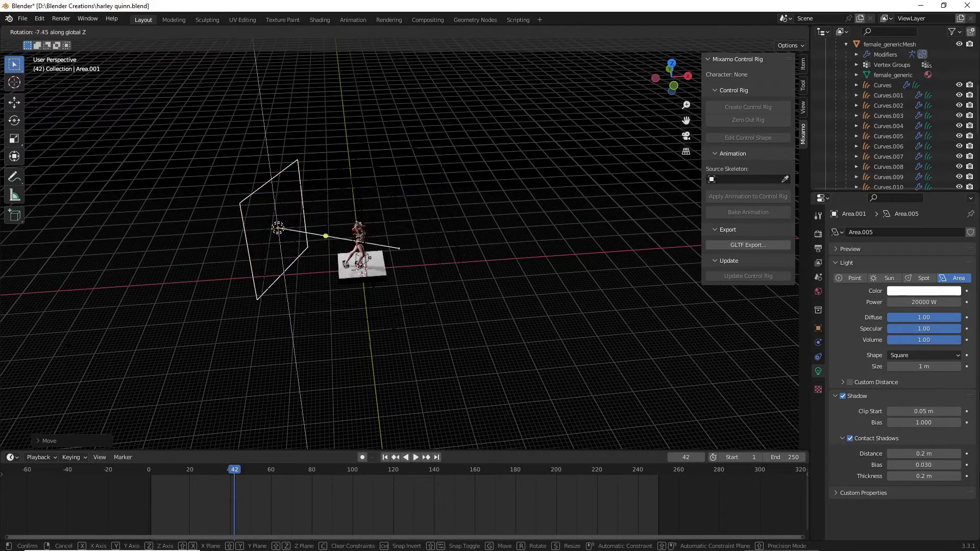
click(357, 339)
Move the large side area light about 10.4 m along the global Y axis and check the camera view with it deselected.
key(g)
key(y)
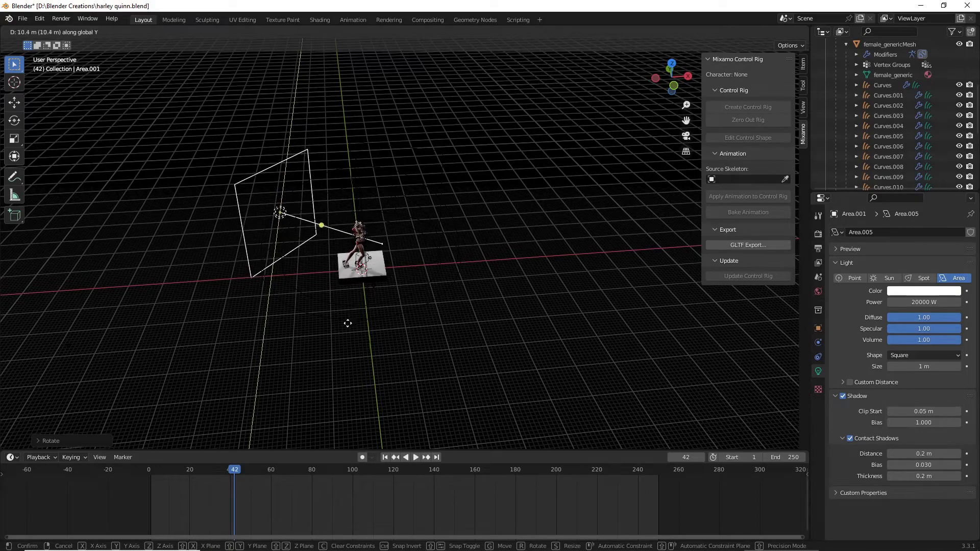
click(348, 323)
click(686, 137)
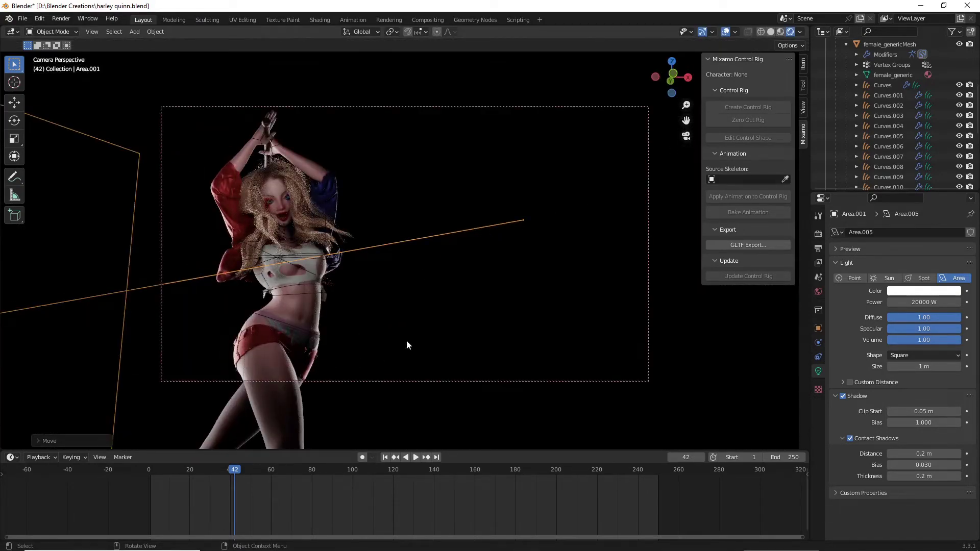
click(383, 192)
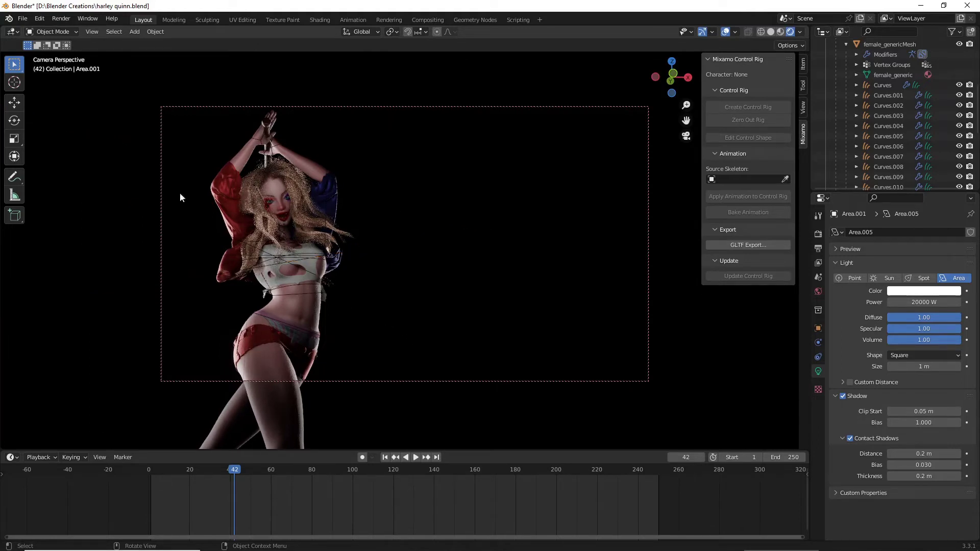
Save the Blender file and render the current frame as a still image to inspect the character's lighting.
click(22, 18)
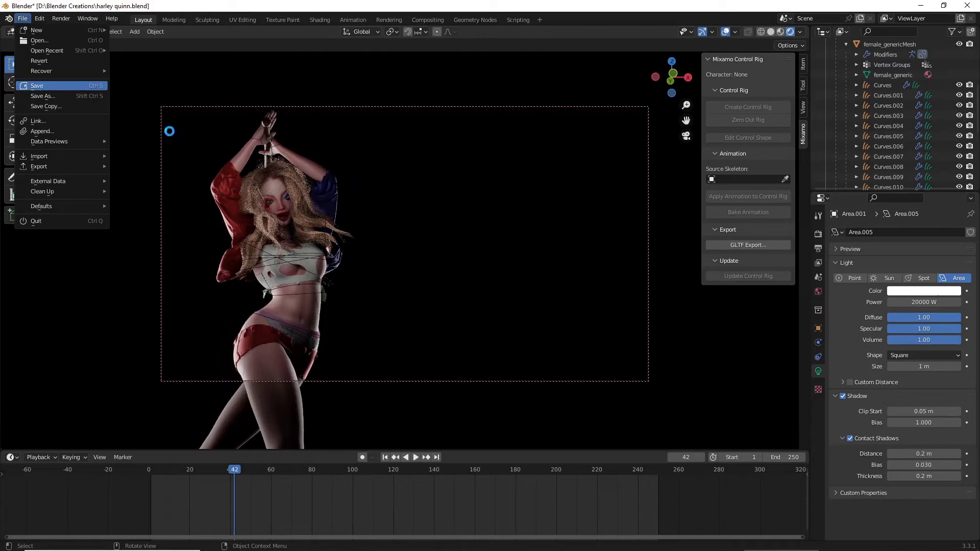
key(ctrl+s)
click(61, 18)
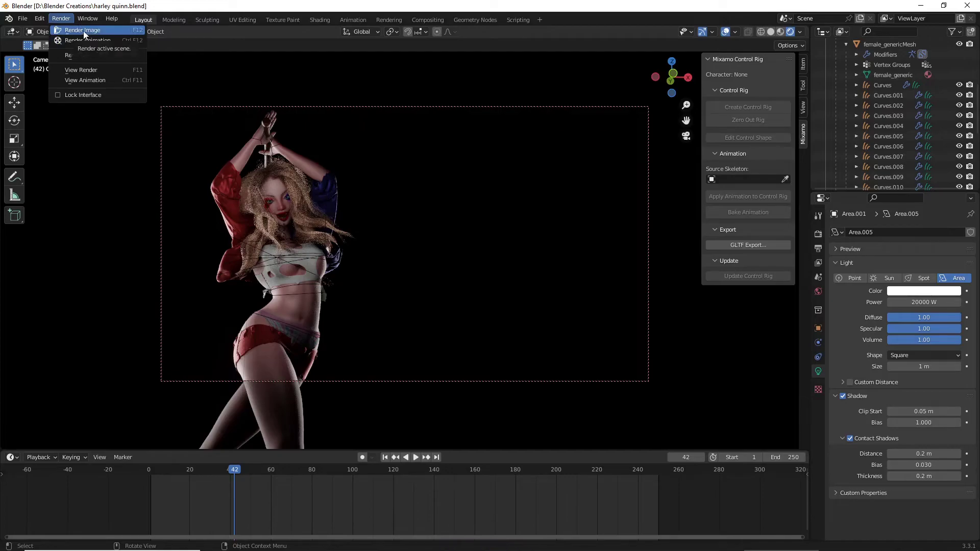
click(84, 32)
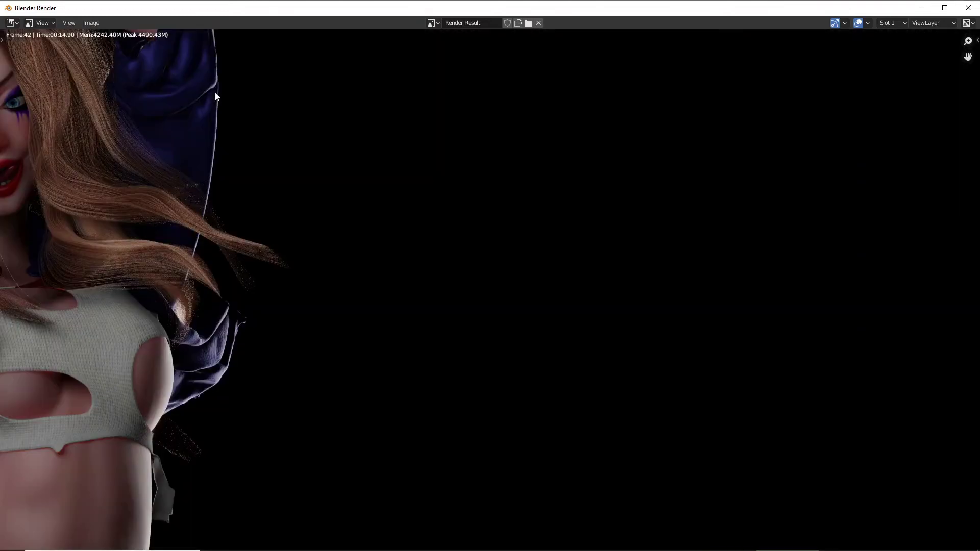
scroll(292, 161, down, 8)
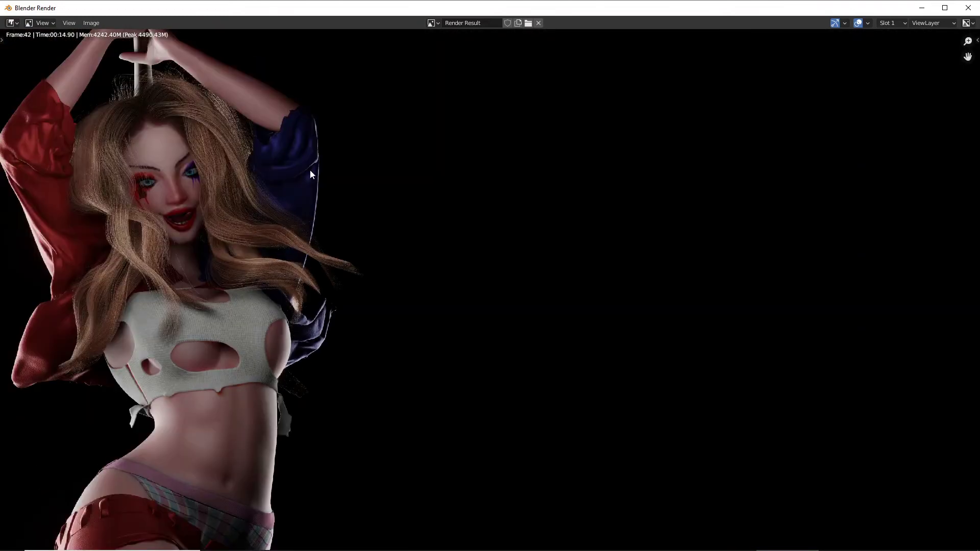
scroll(319, 161, up, 1)
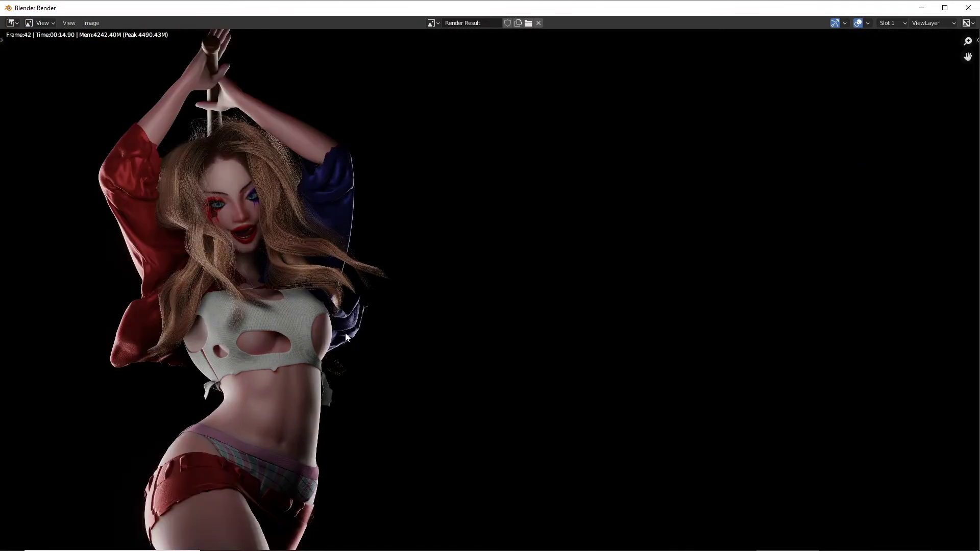